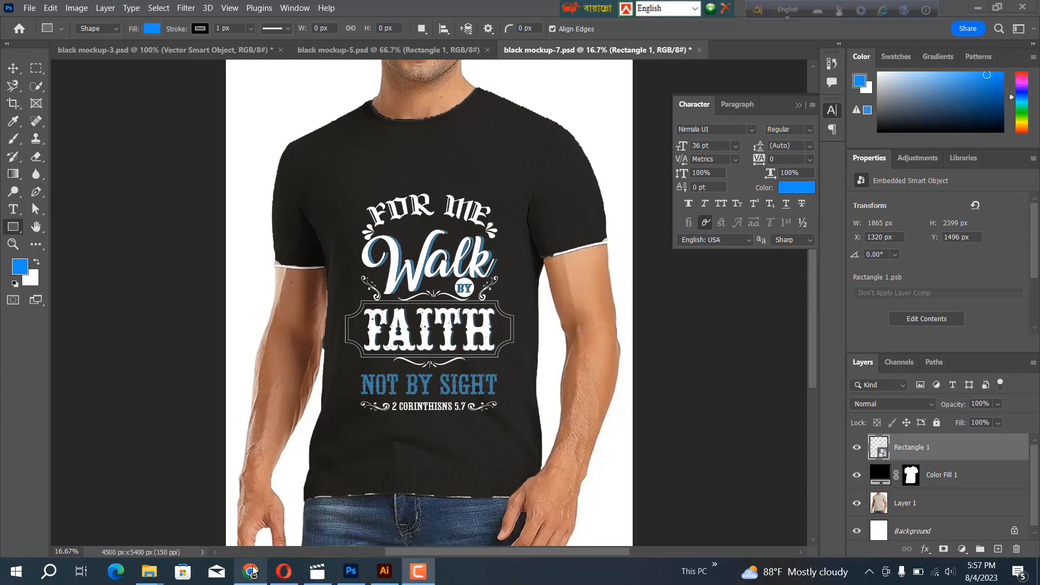
# Switch to Chrome and copy the image of the Hanes women's oversized white T-shirt from the Amazon results
pyautogui.click(250, 571)
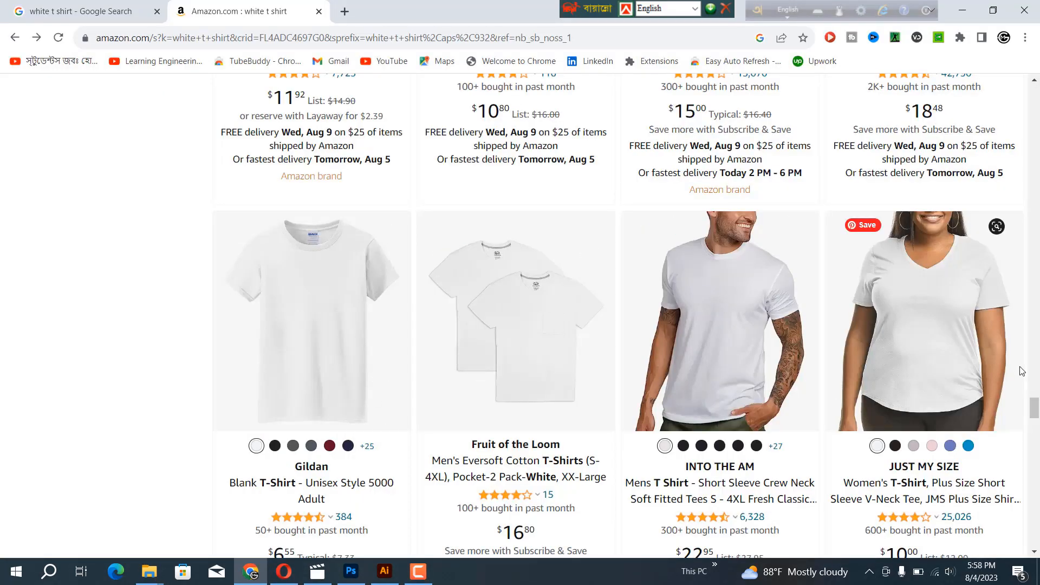
pyautogui.scroll(3, 788, 407)
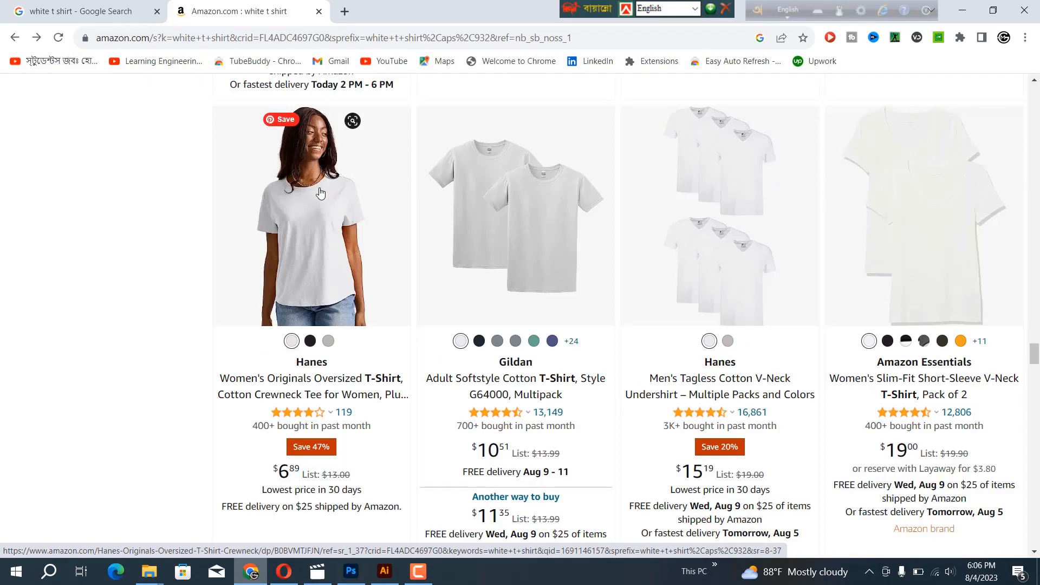
pyautogui.rightClick(320, 193)
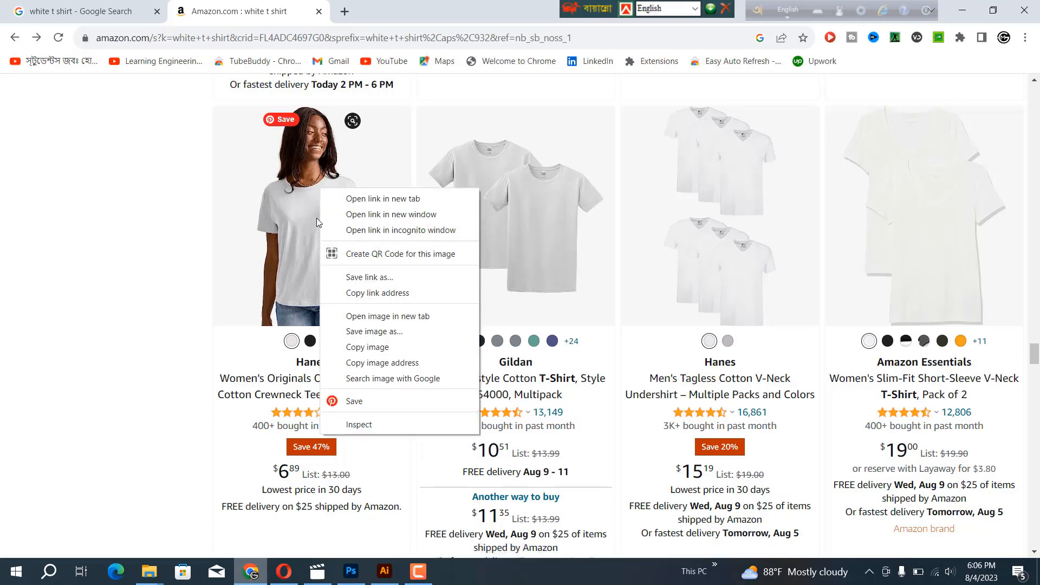
pyautogui.click(360, 352)
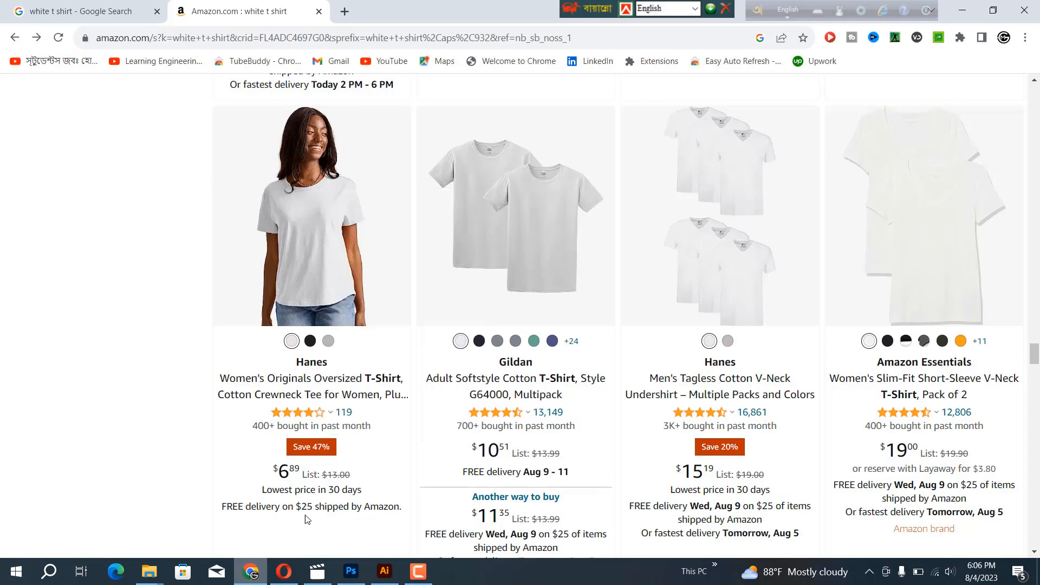
# Switch to Photoshop and create a new document 4500 by 5400 pixels at 150 pixels/inch
pyautogui.click(351, 571)
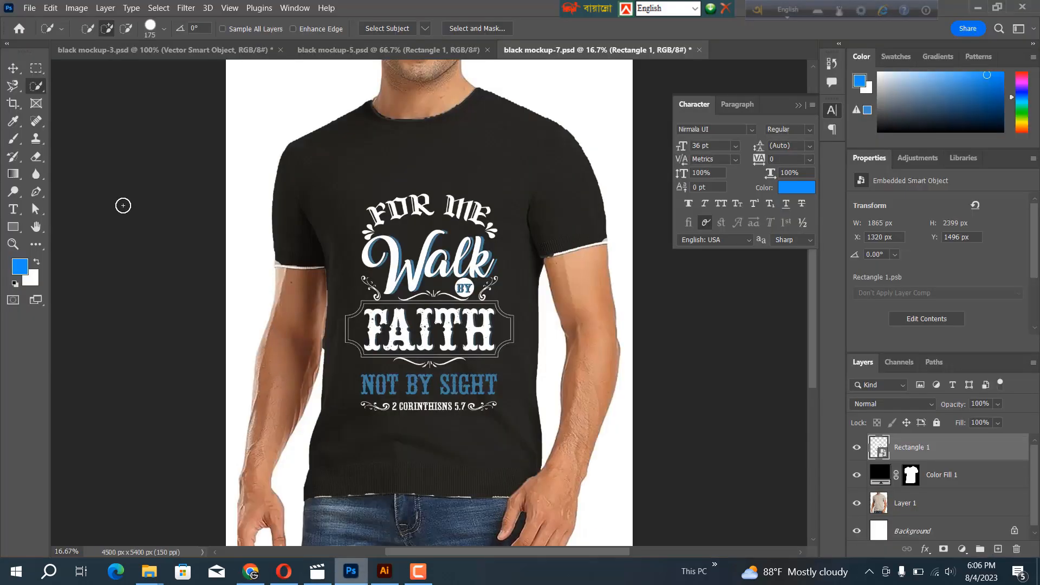
pyautogui.click(28, 9)
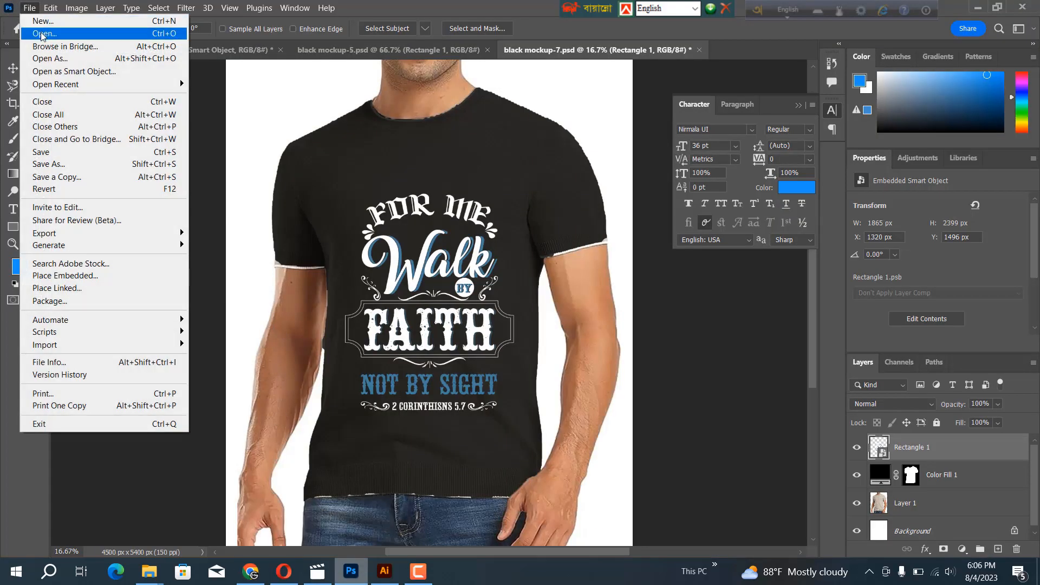
pyautogui.click(44, 21)
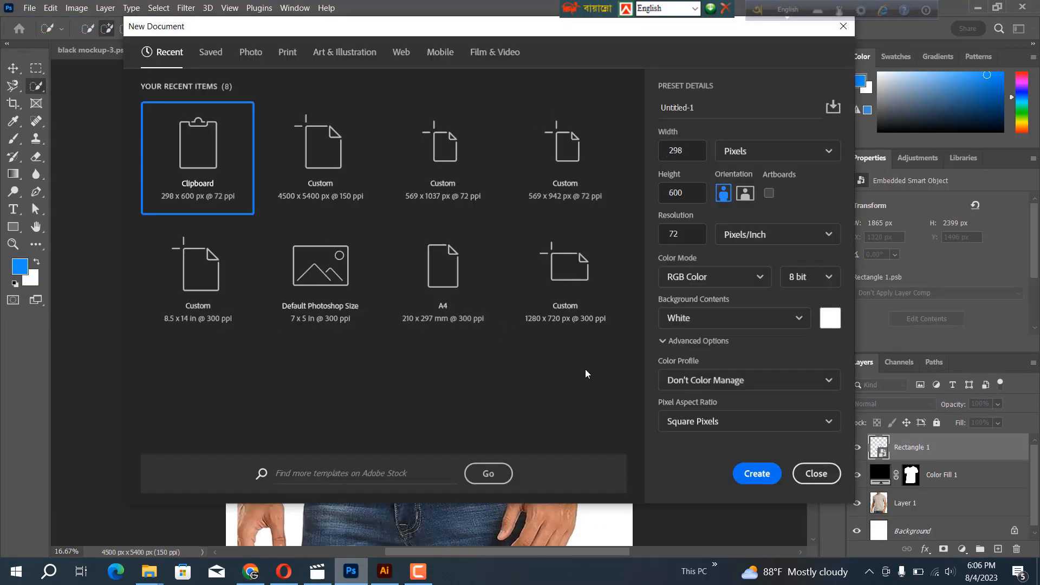
pyautogui.click(683, 152)
pyautogui.write('4500')
pyautogui.press('Tab')
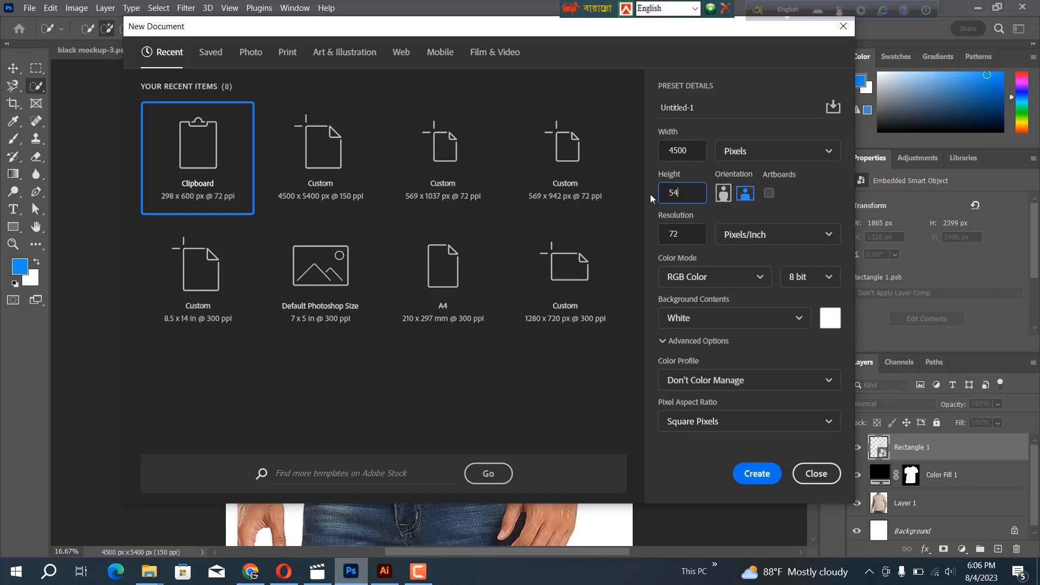
pyautogui.write('5400')
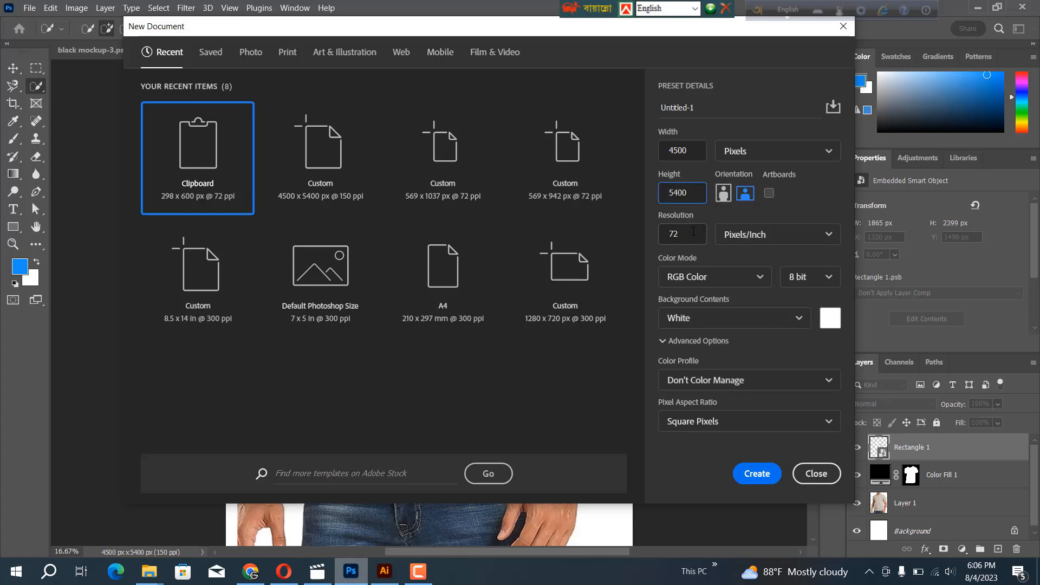
pyautogui.click(661, 232)
pyautogui.write('15')
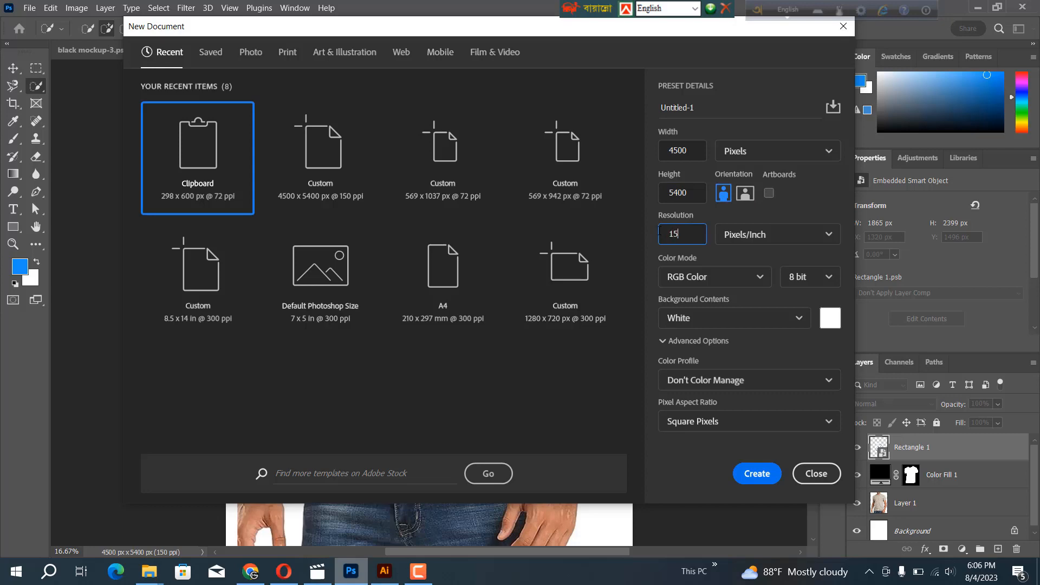
pyautogui.write('0')
pyautogui.click(757, 473)
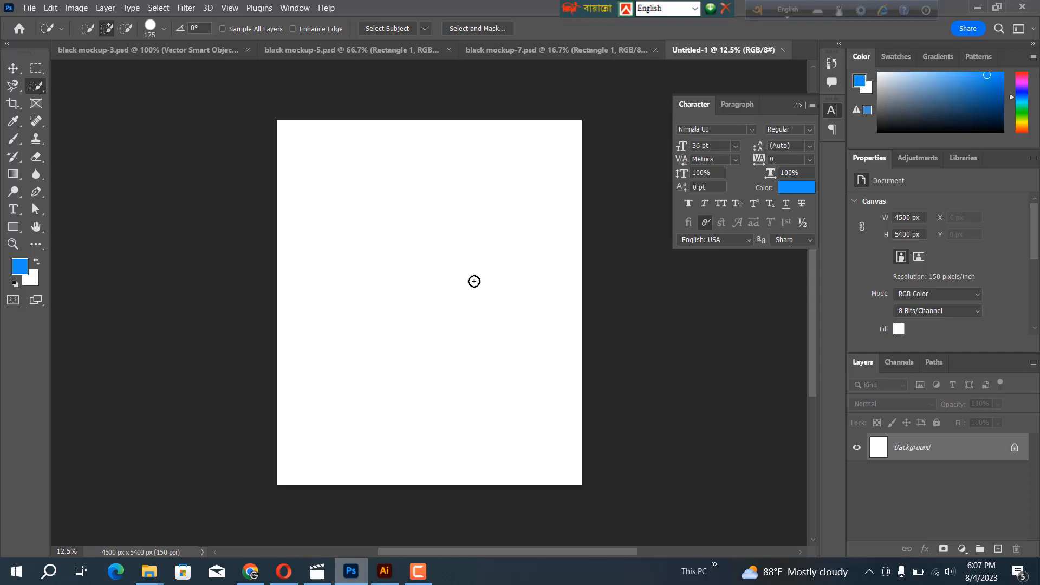
# Paste the copied T-shirt photo and stretch it to about 4278 by 5400 px to fill the canvas height
pyautogui.hotkey('ctrl', 'v')
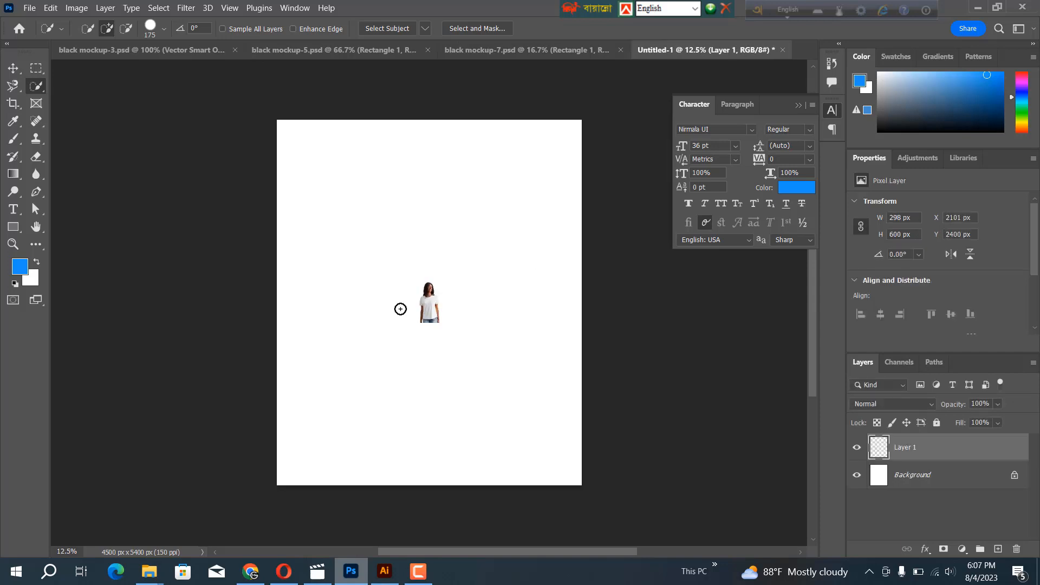
pyautogui.hotkey('ctrl', 't')
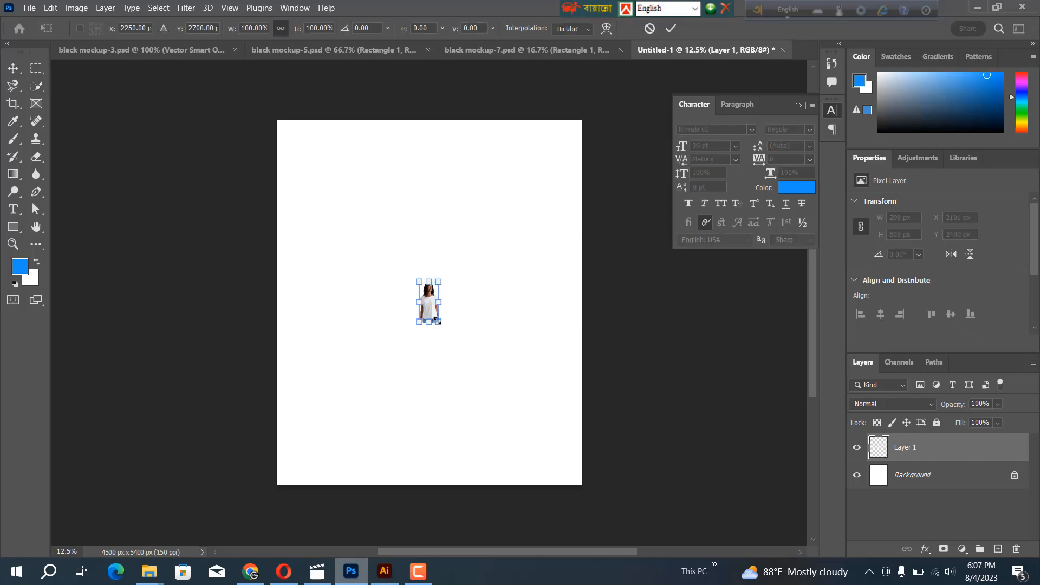
pyautogui.moveTo(438, 320); pyautogui.dragTo(572, 484)
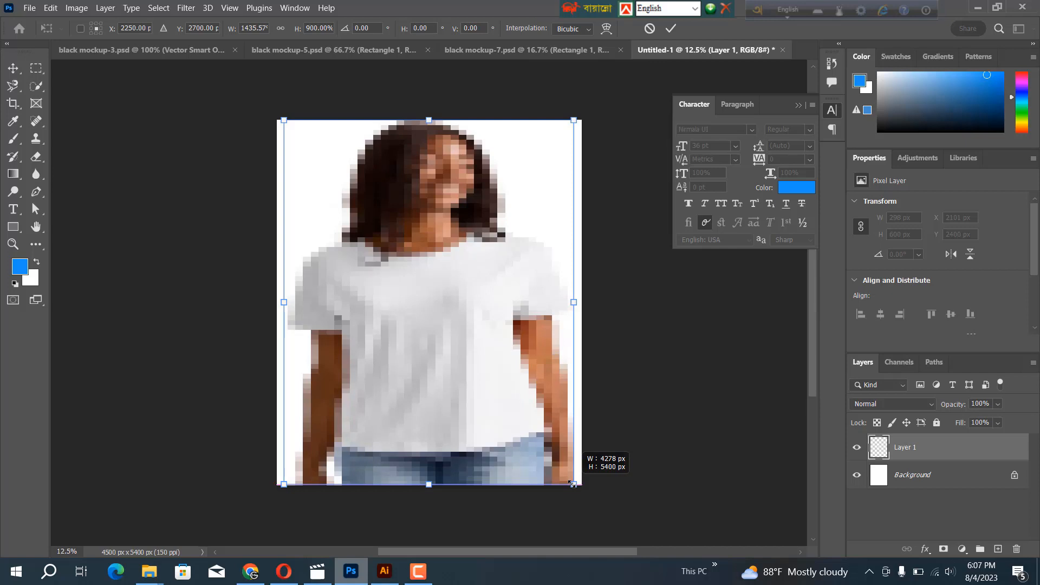
pyautogui.moveTo(573, 484); pyautogui.dragTo(572, 483)
pyautogui.press('Return')
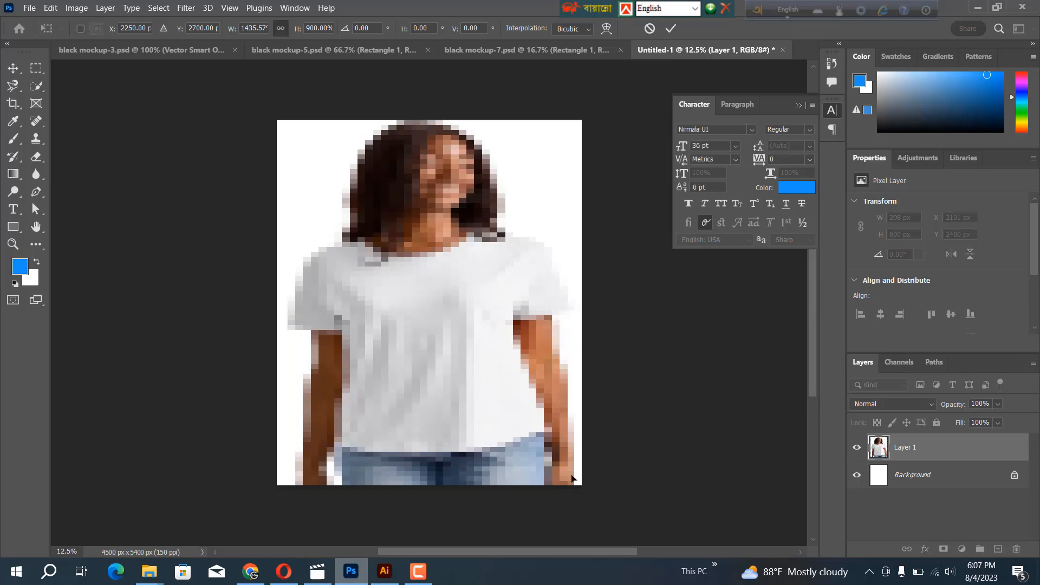
# Select only the woman's white T-shirt with the Quick Selection tool, excluding the background, head and arms
pyautogui.press('w')
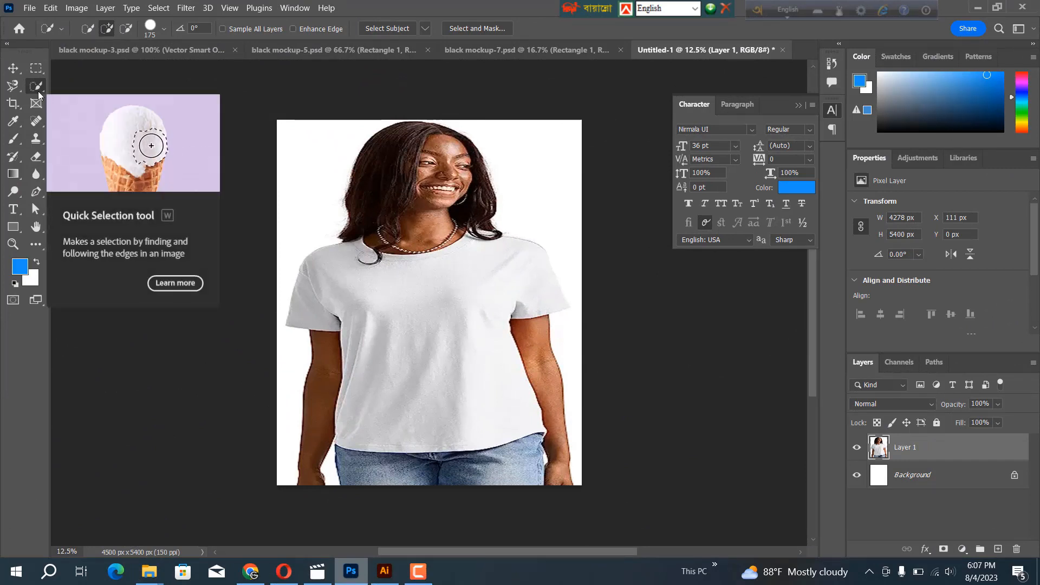
pyautogui.click(21, 89)
pyautogui.rightClick(21, 89)
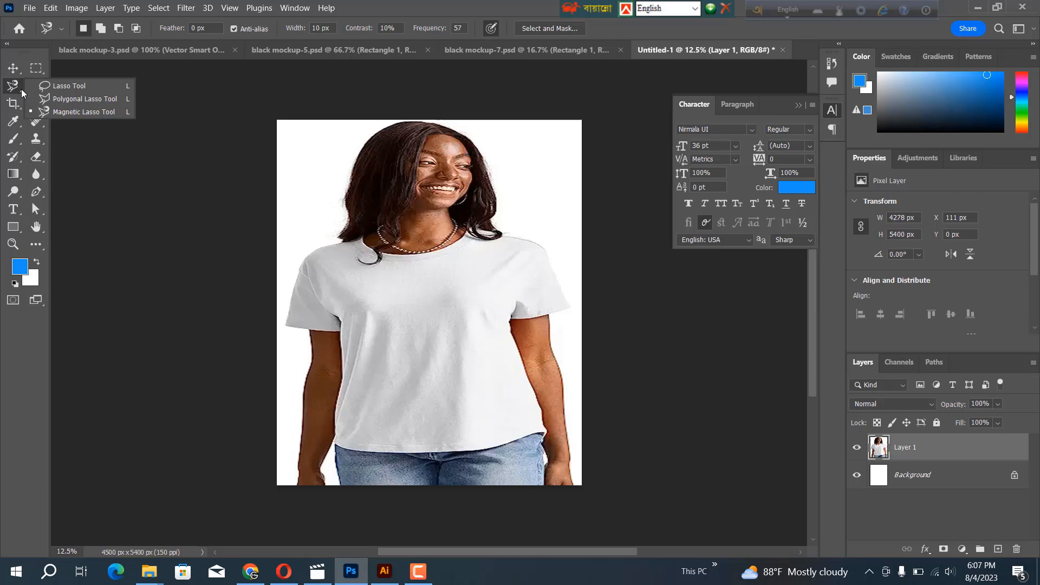
pyautogui.press('Escape')
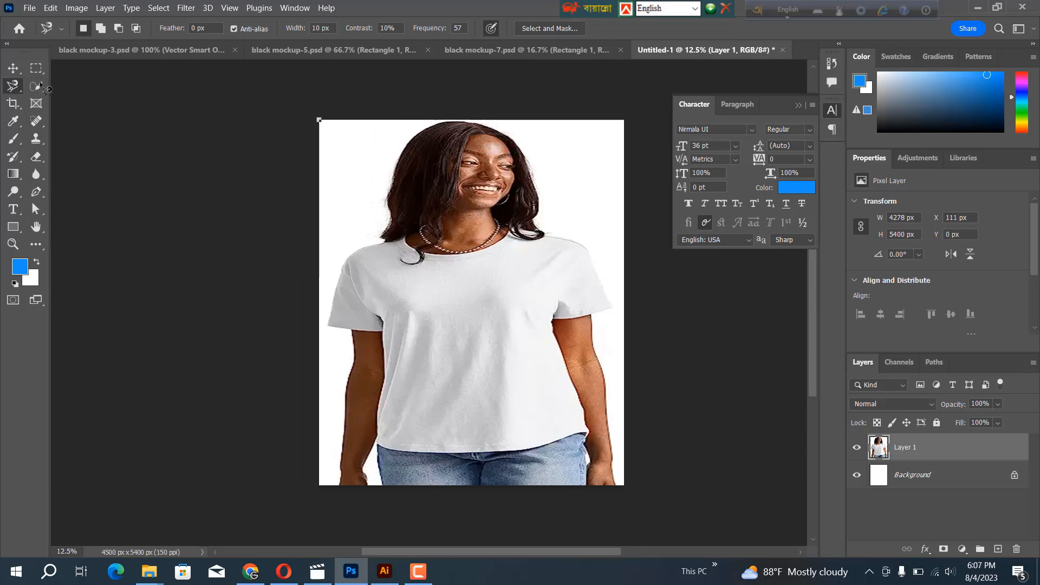
pyautogui.click(36, 85)
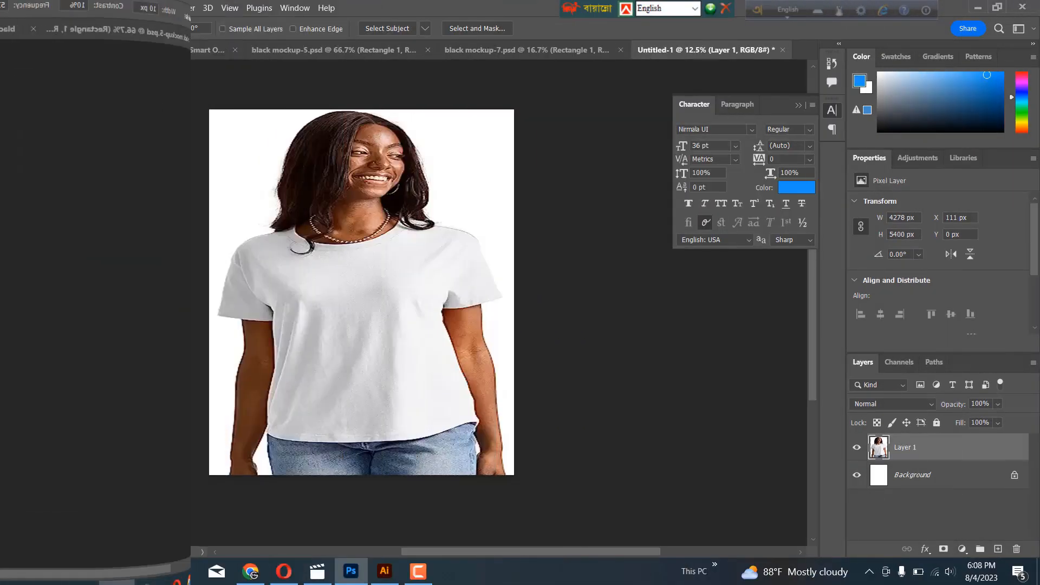
pyautogui.rightClick(35, 85)
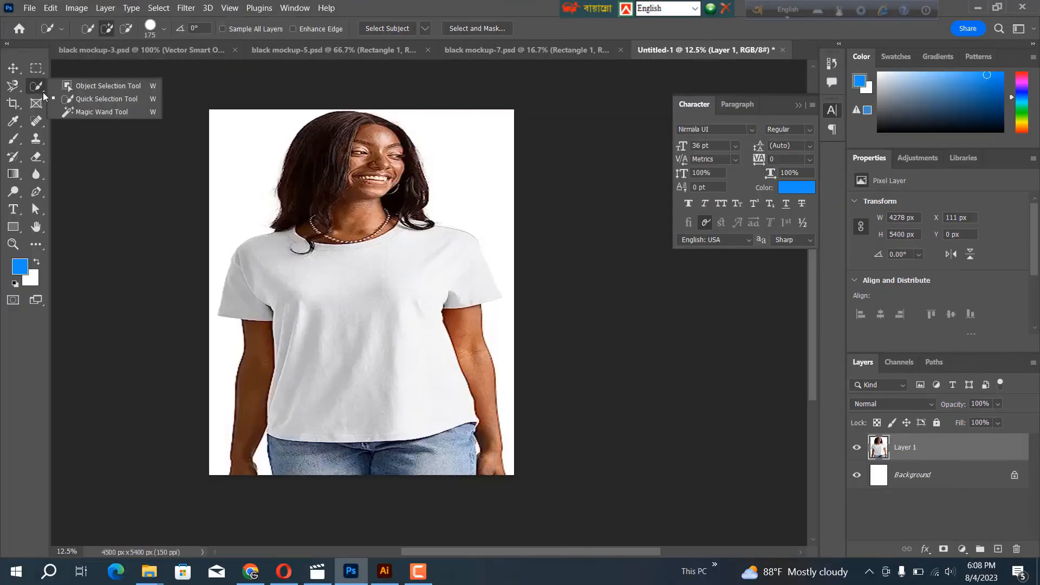
pyautogui.click(86, 101)
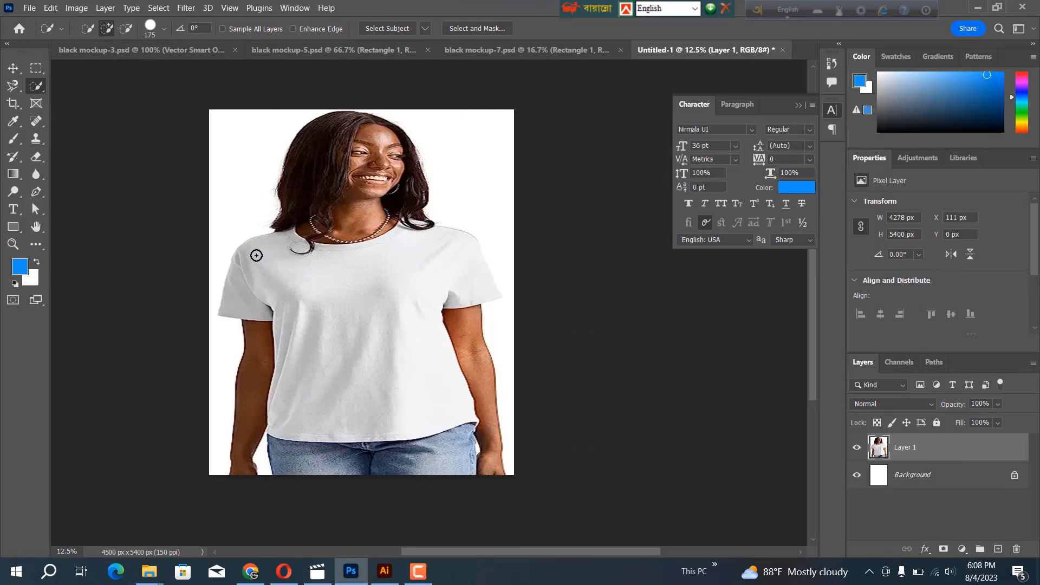
pyautogui.moveTo(255, 255); pyautogui.dragTo(388, 288)
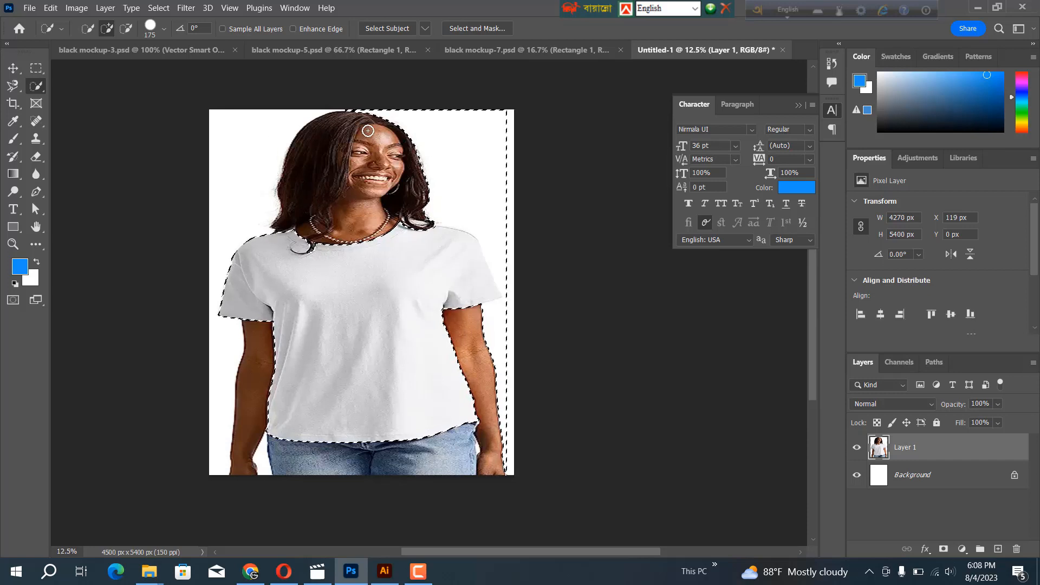
pyautogui.moveTo(345, 101)
pyautogui.mouseDown()
pyautogui.moveTo(355, 124)
pyautogui.moveTo(413, 166)
pyautogui.moveTo(379, 104)
pyautogui.moveTo(429, 132)
pyautogui.moveTo(471, 202)
pyautogui.moveTo(515, 230)
pyautogui.moveTo(518, 244)
pyautogui.moveTo(507, 248)
pyautogui.mouseUp()
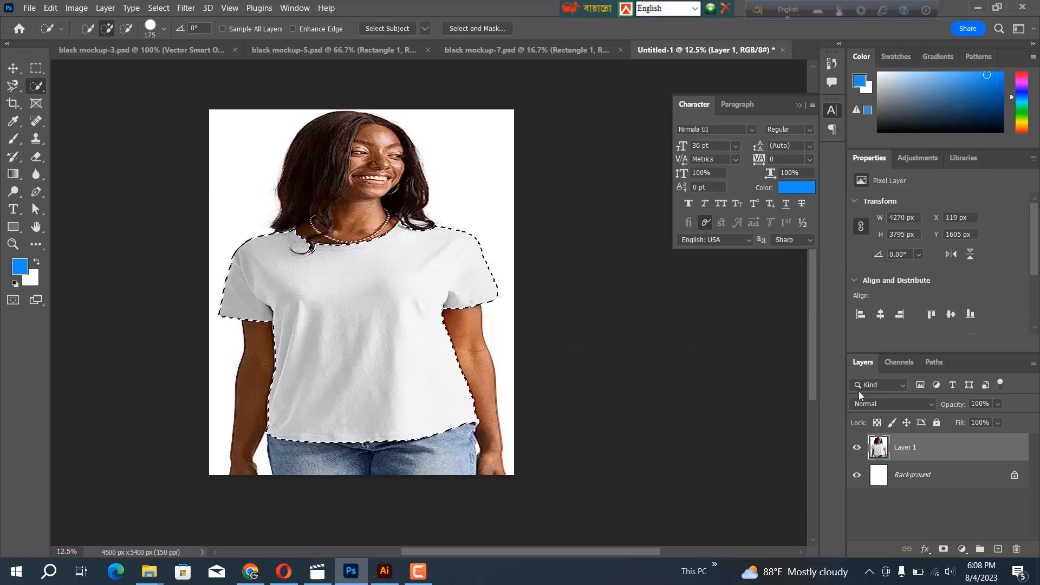
# Add a Solid Color fill layer over the selected T-shirt in near-black 0c0d0d
pyautogui.click(961, 550)
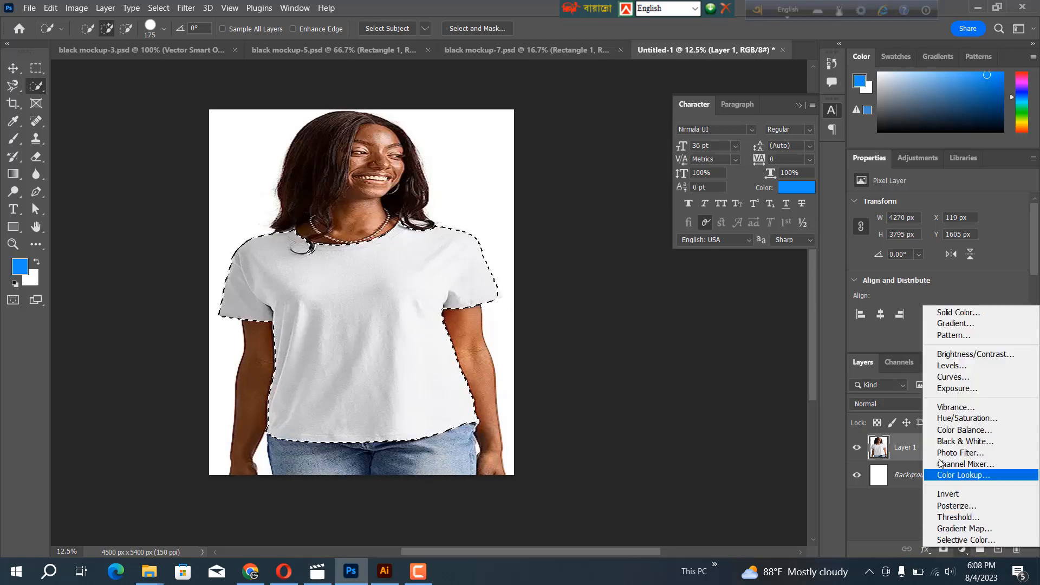
pyautogui.click(948, 313)
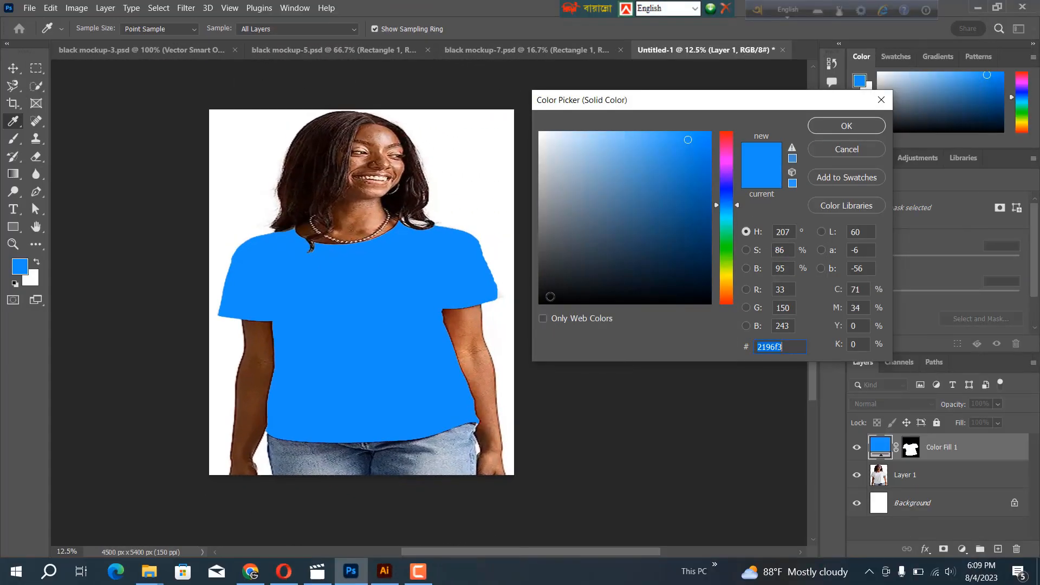
pyautogui.click(551, 294)
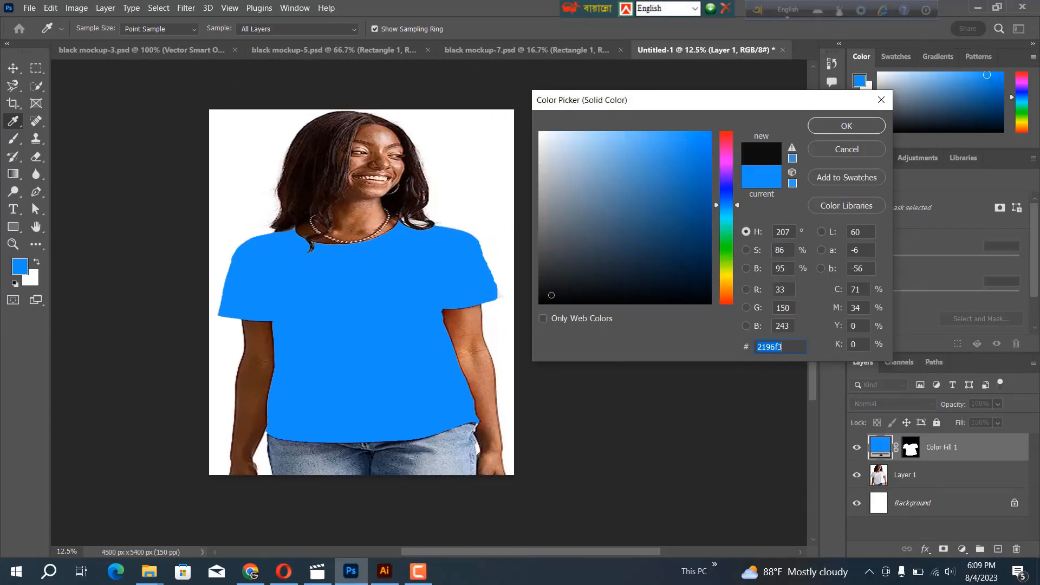
pyautogui.click(833, 125)
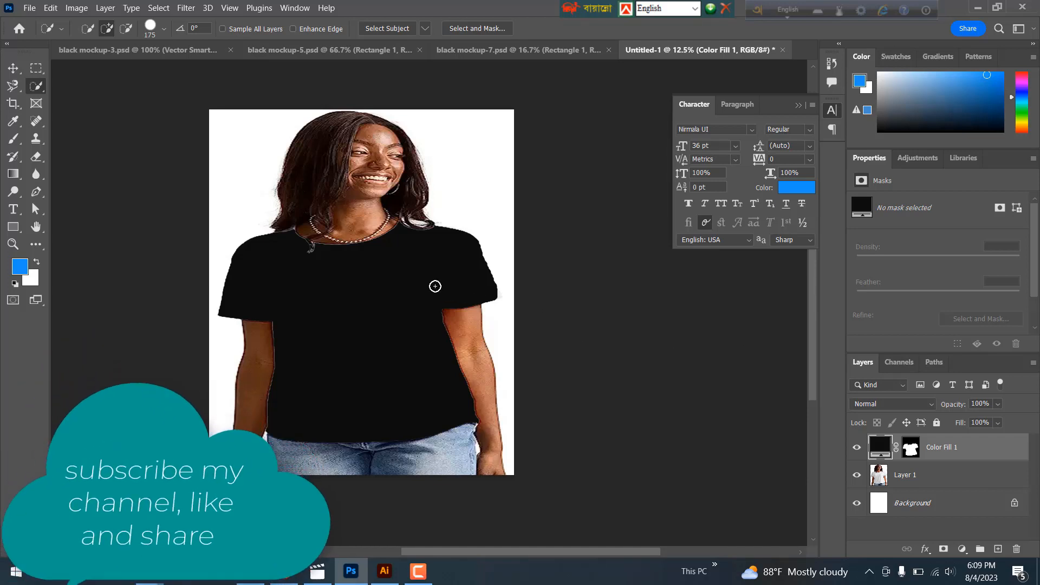
# Try the T-shirt's colour fill layer at about 80% opacity and return it to 100%
pyautogui.click(997, 405)
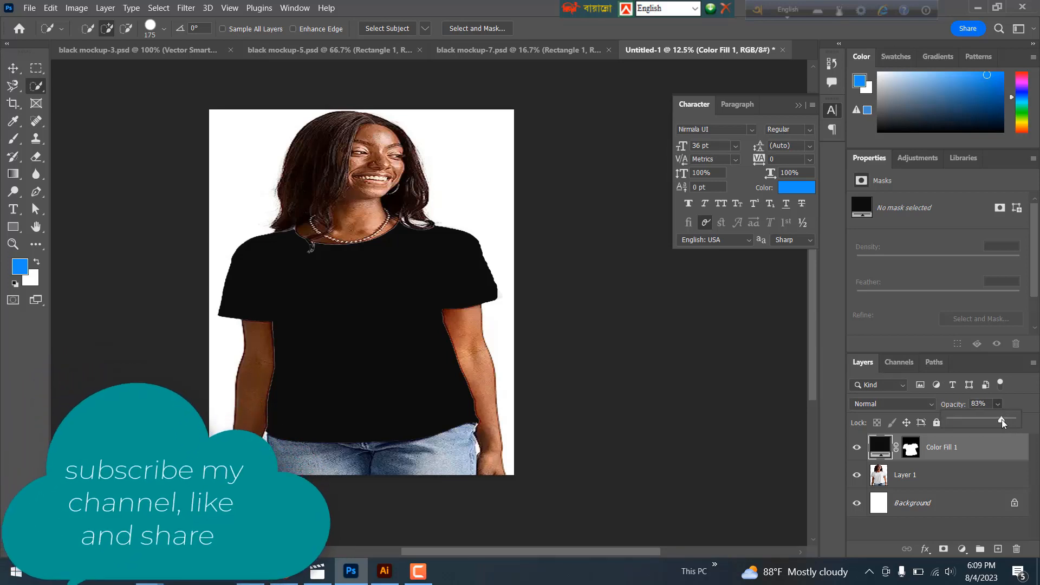
pyautogui.moveTo(1002, 419); pyautogui.dragTo(996, 419)
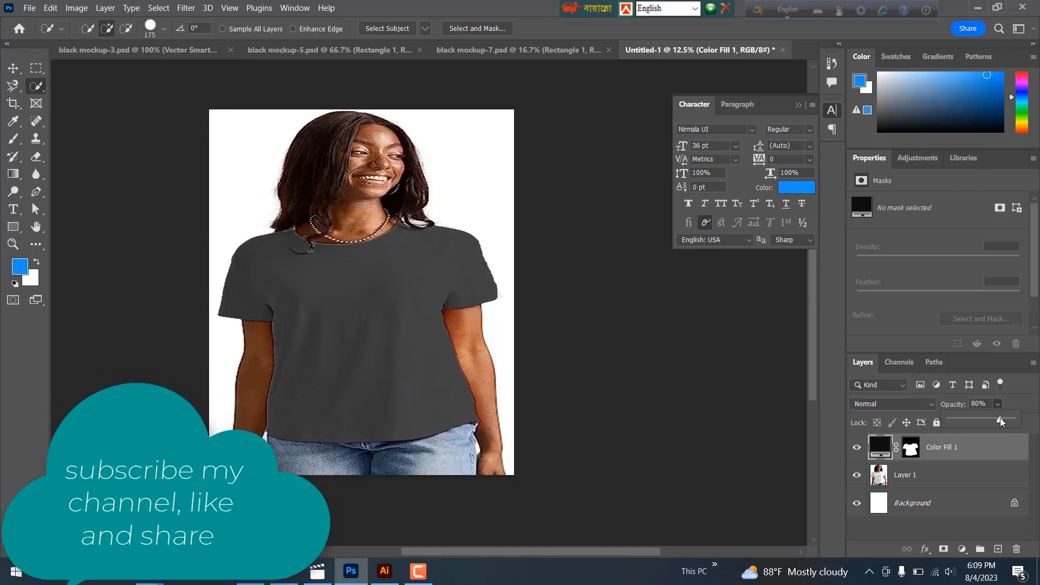
pyautogui.moveTo(1000, 418); pyautogui.dragTo(1001, 417)
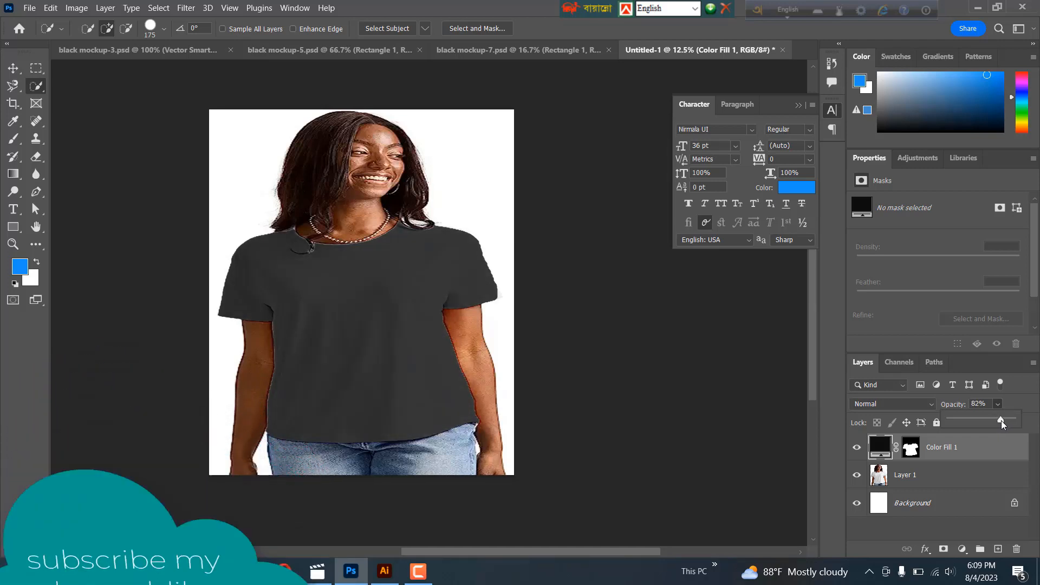
pyautogui.moveTo(1001, 421); pyautogui.dragTo(1006, 421)
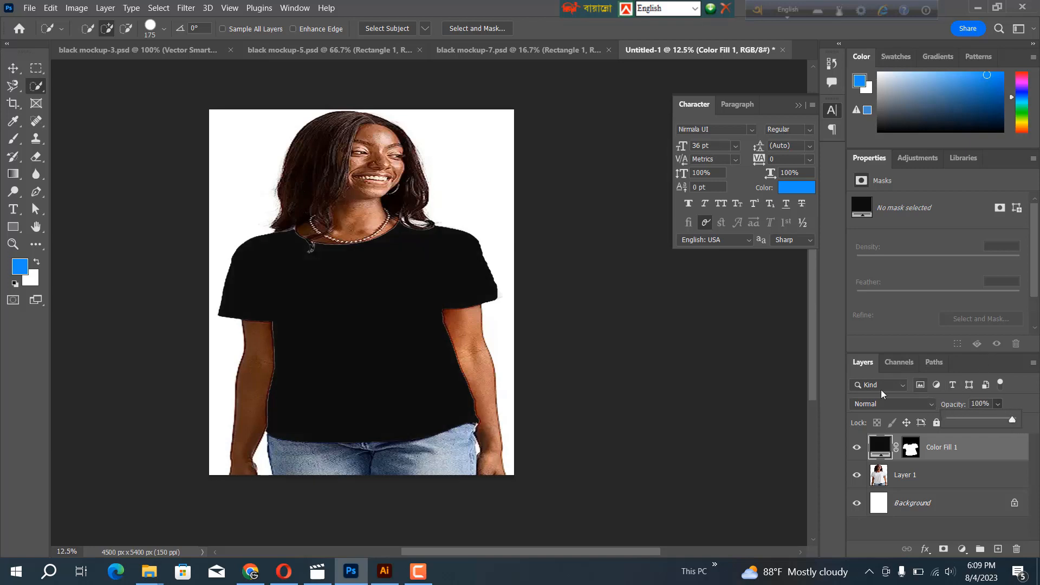
pyautogui.click(837, 469)
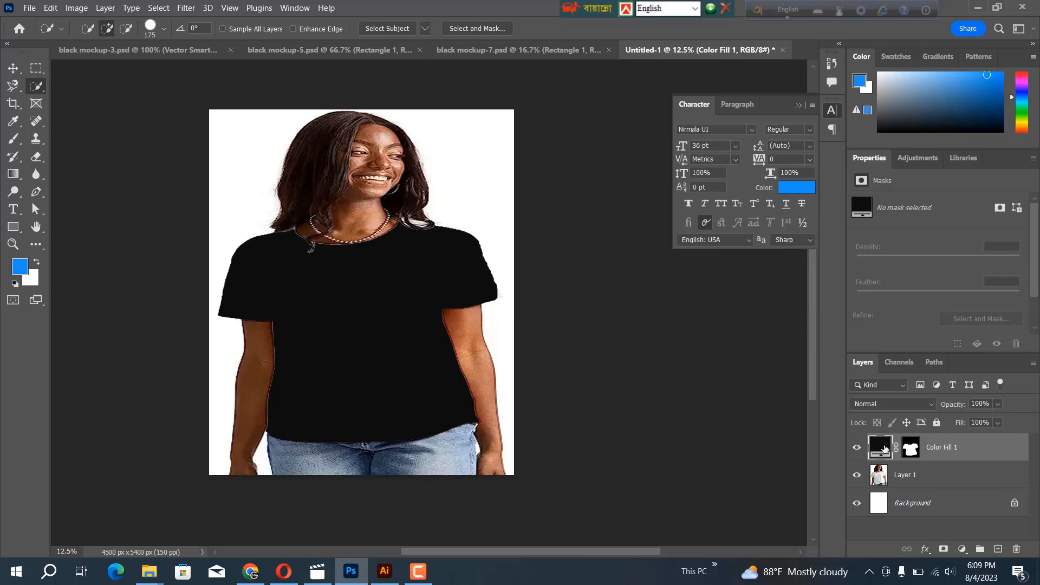
# Try blue, maroon, olive, brown and deep blue on the T-shirt's colour fill layer and discard the colour change
pyautogui.doubleClick(880, 447)
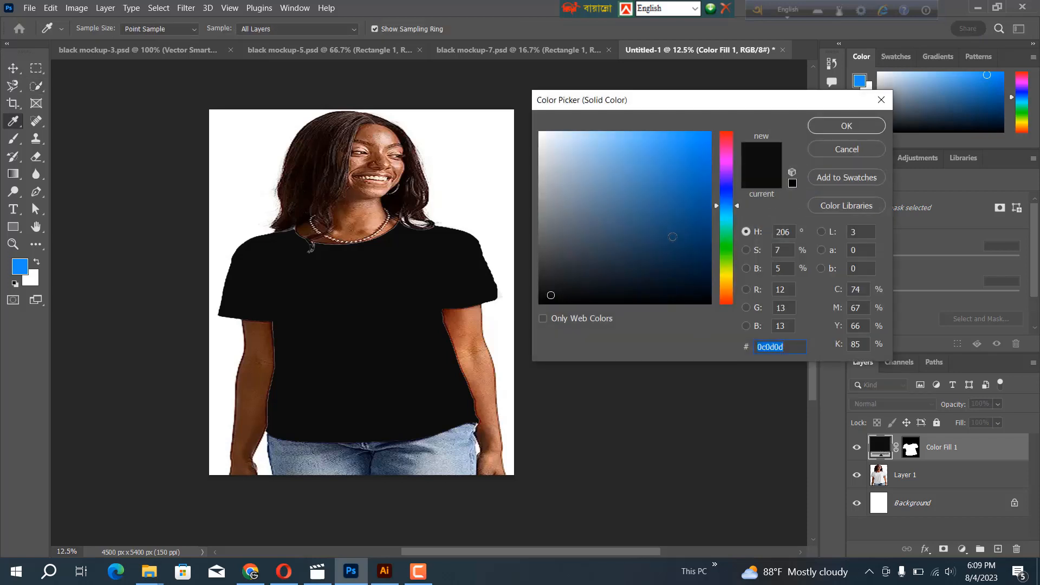
pyautogui.click(689, 205)
pyautogui.click(678, 161)
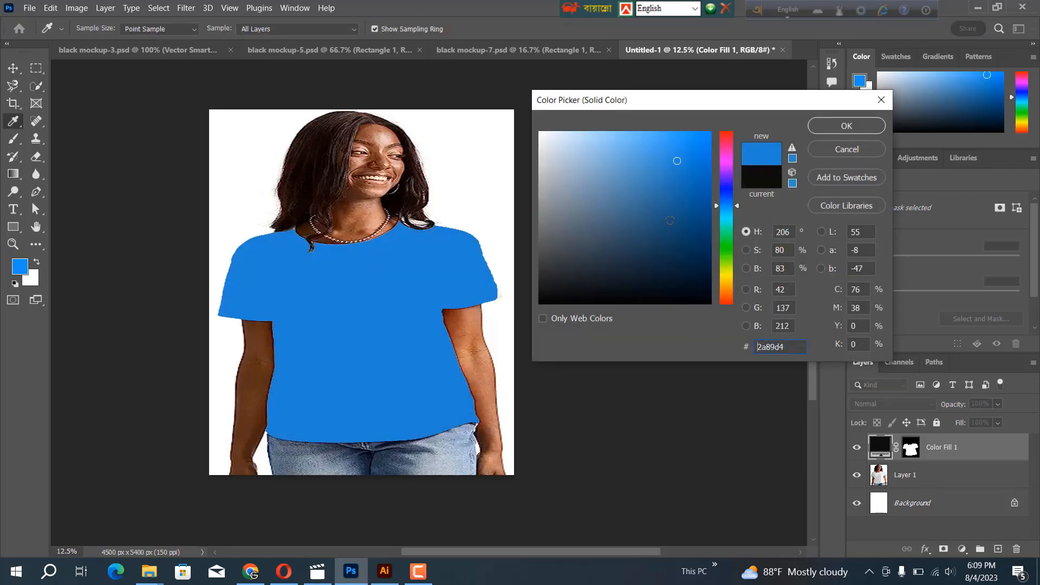
pyautogui.click(669, 222)
pyautogui.click(729, 142)
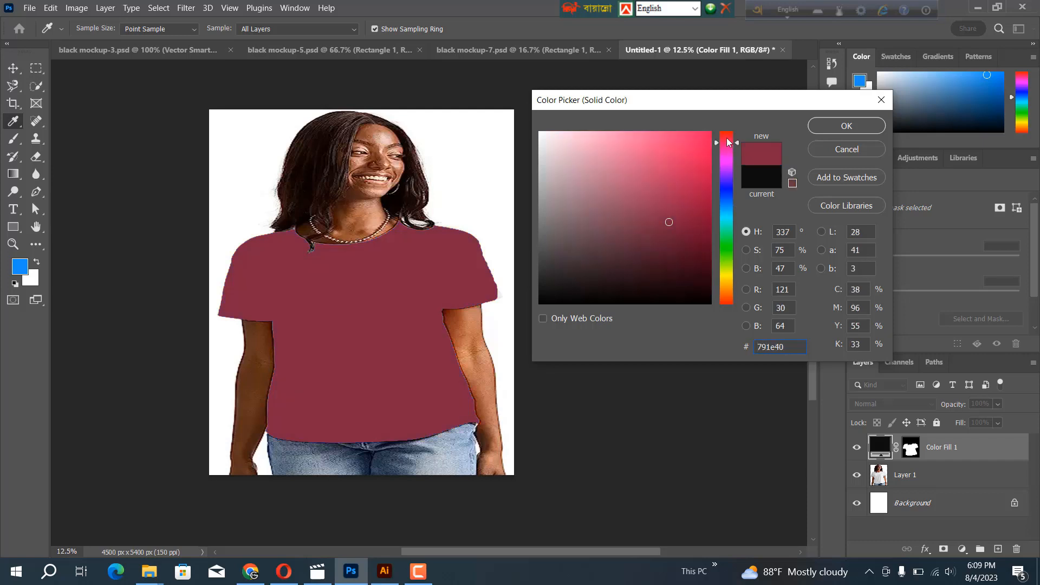
pyautogui.click(726, 137)
pyautogui.click(729, 277)
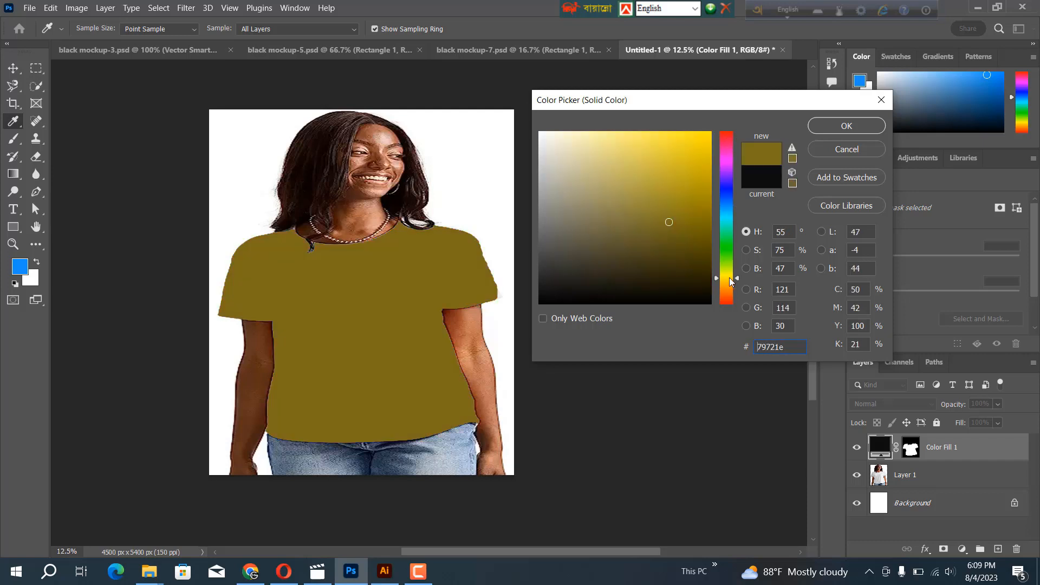
pyautogui.click(729, 297)
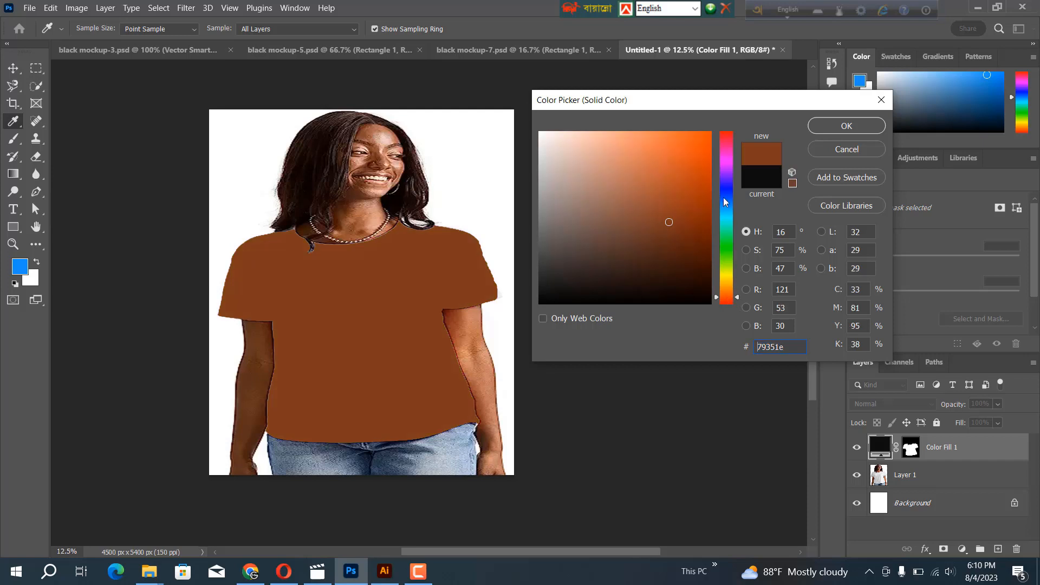
pyautogui.click(726, 187)
pyautogui.click(696, 169)
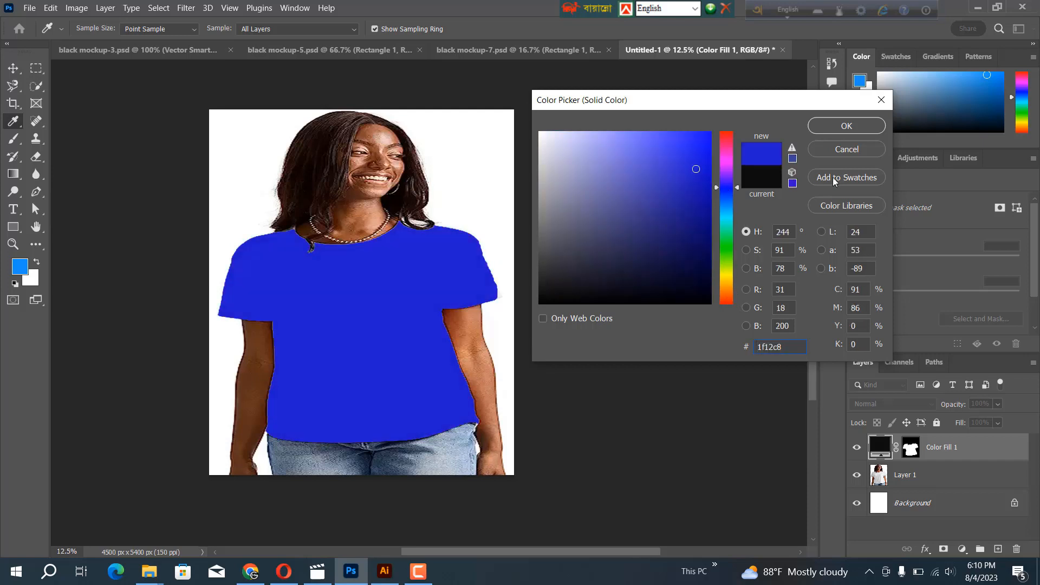
pyautogui.click(838, 151)
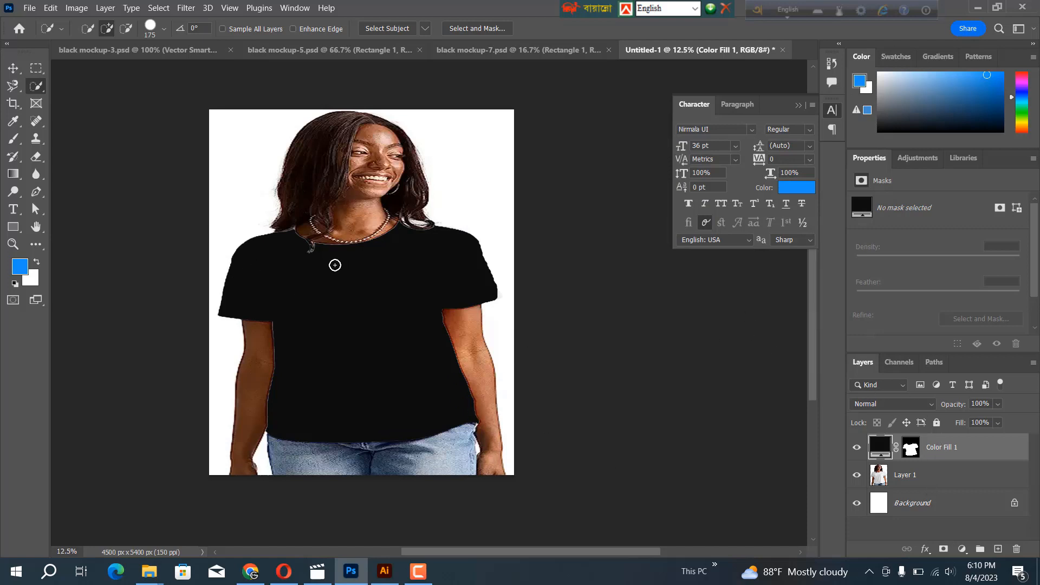
# Draw a blue rectangle about 2089 by 2425 px on the front of the T-shirt as the design area
pyautogui.click(14, 227)
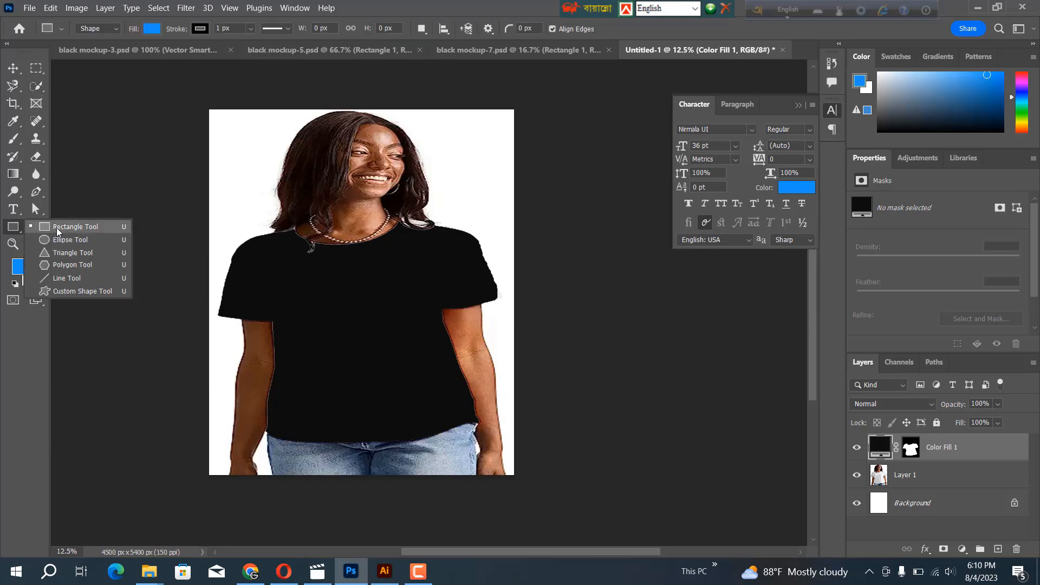
pyautogui.click(57, 229)
pyautogui.moveTo(299, 265); pyautogui.dragTo(433, 429)
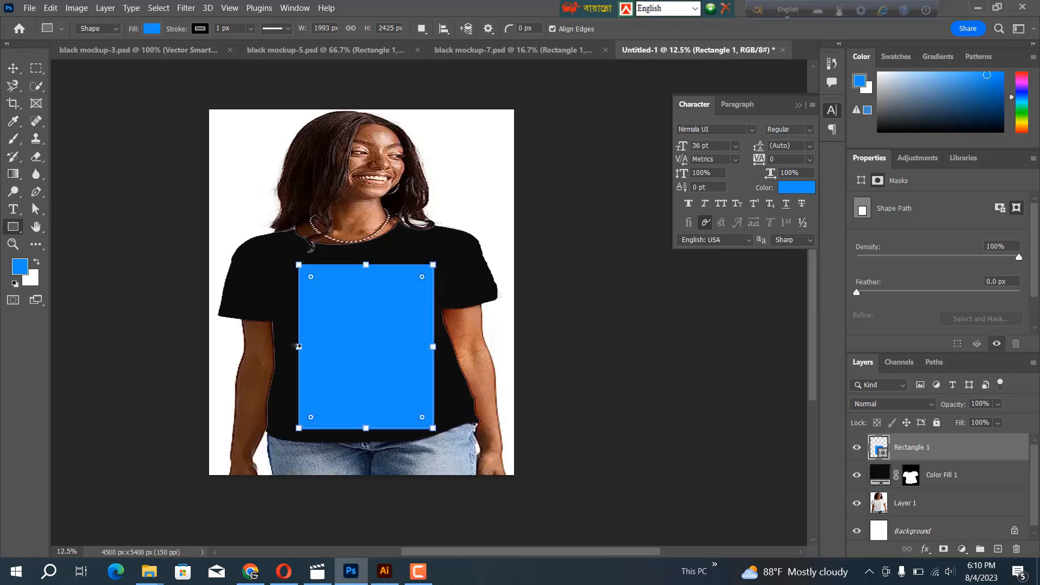
pyautogui.moveTo(298, 346); pyautogui.dragTo(285, 342)
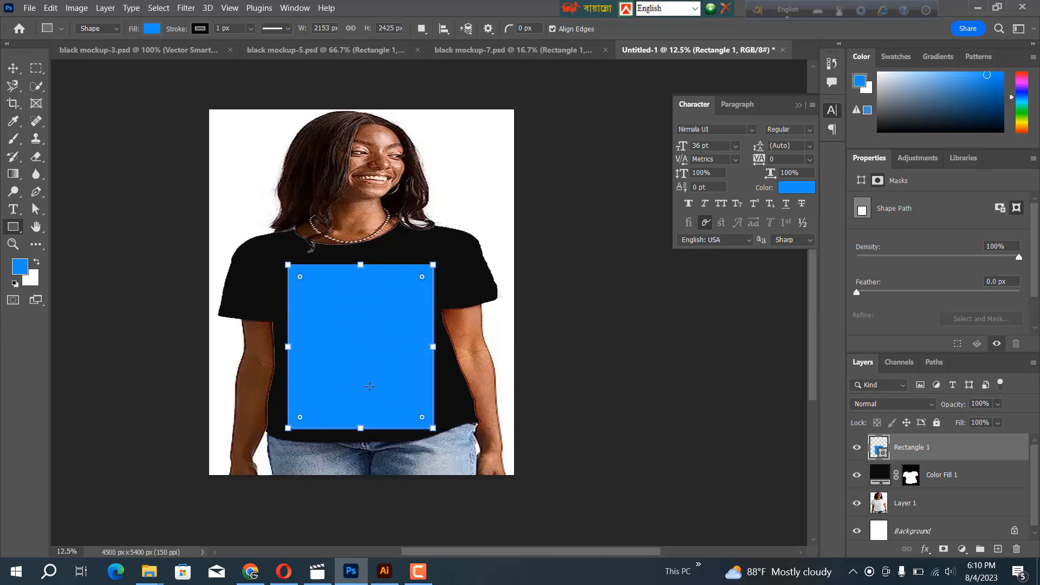
pyautogui.moveTo(433, 346)
pyautogui.mouseDown()
pyautogui.moveTo(420, 346)
pyautogui.moveTo(429, 346)
pyautogui.mouseUp()
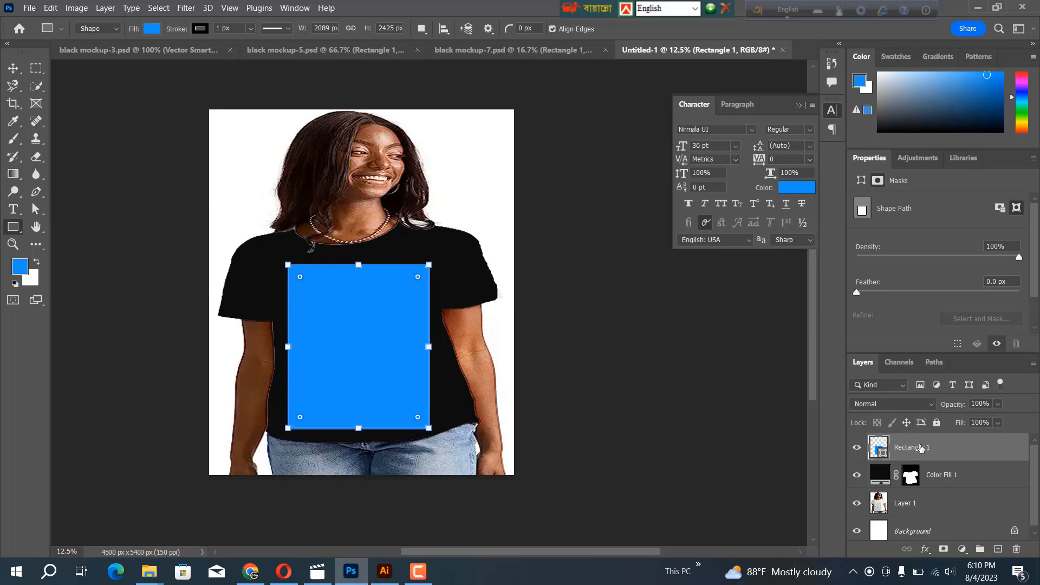
# Convert the blue rectangle layer to a smart object and open its contents for editing
pyautogui.rightClick(933, 445)
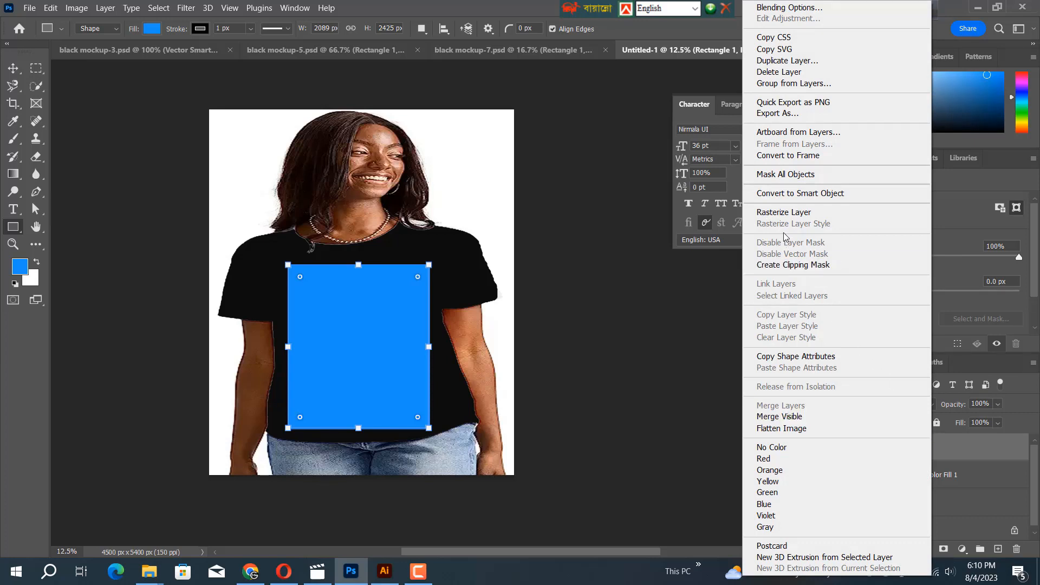
pyautogui.click(790, 197)
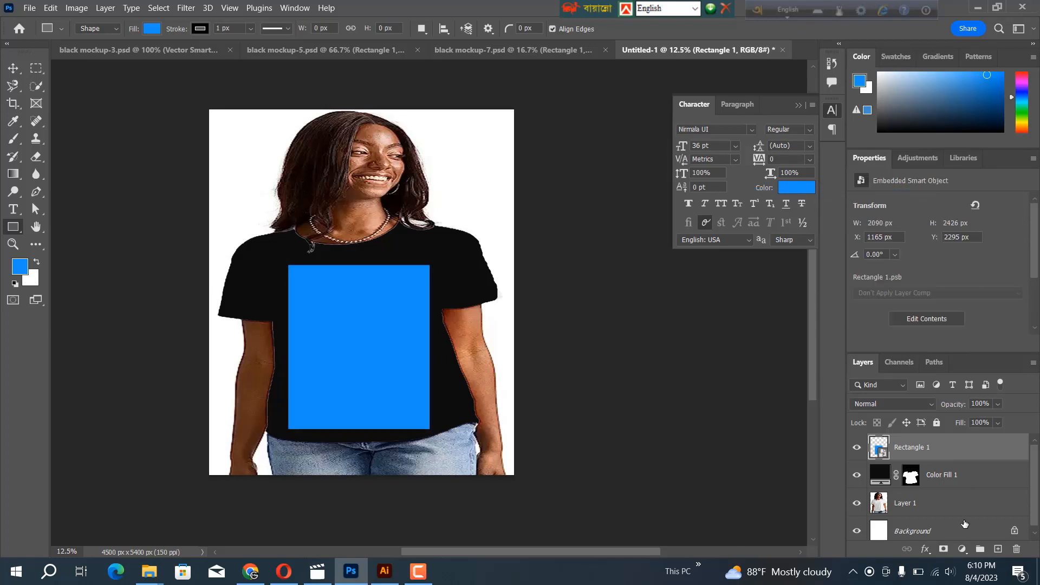
pyautogui.doubleClick(881, 455)
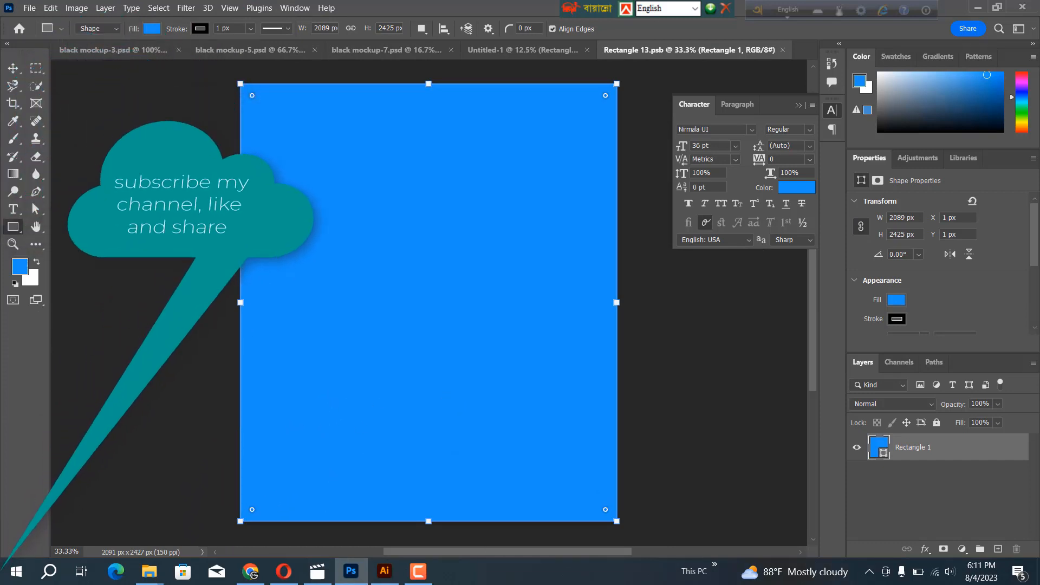
# Copy the "For Me Walk by Faith Not by Sight" design from Illustrator and paste it into the Photoshop smart object as a vector smart object
pyautogui.click(385, 571)
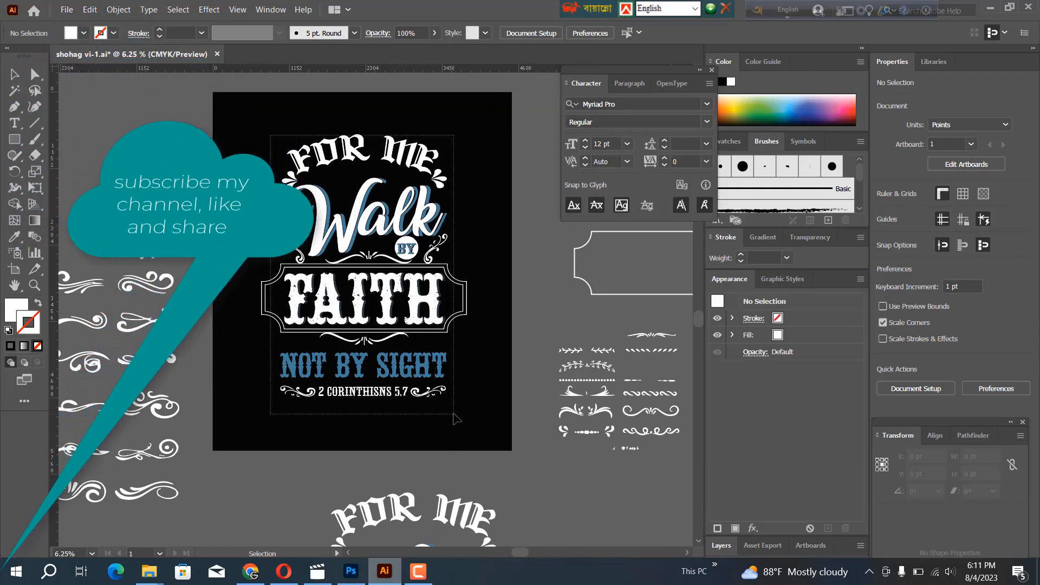
pyautogui.click(328, 265)
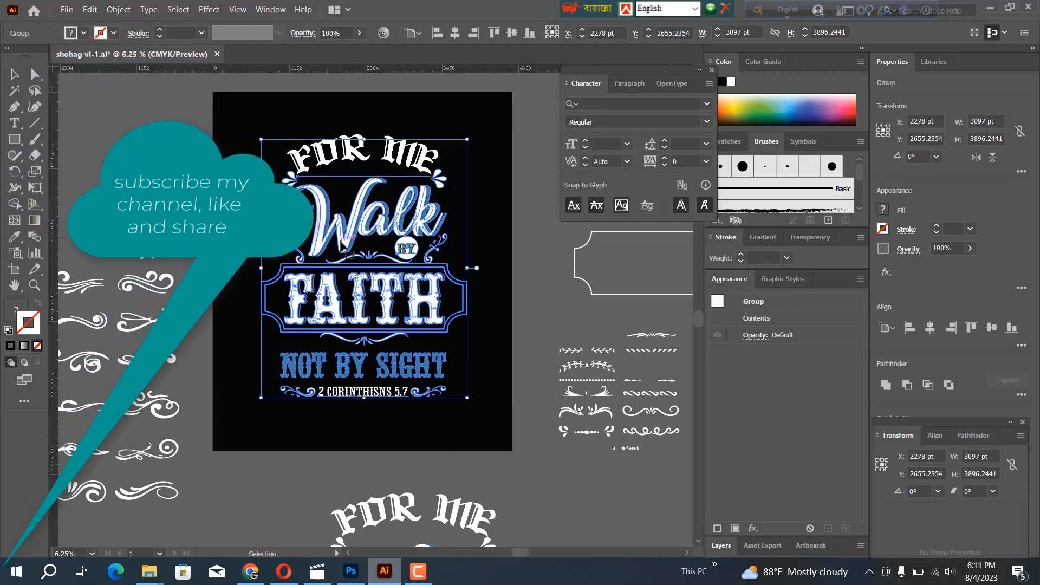
pyautogui.moveTo(350, 260); pyautogui.dragTo(355, 552)
pyautogui.click(351, 571)
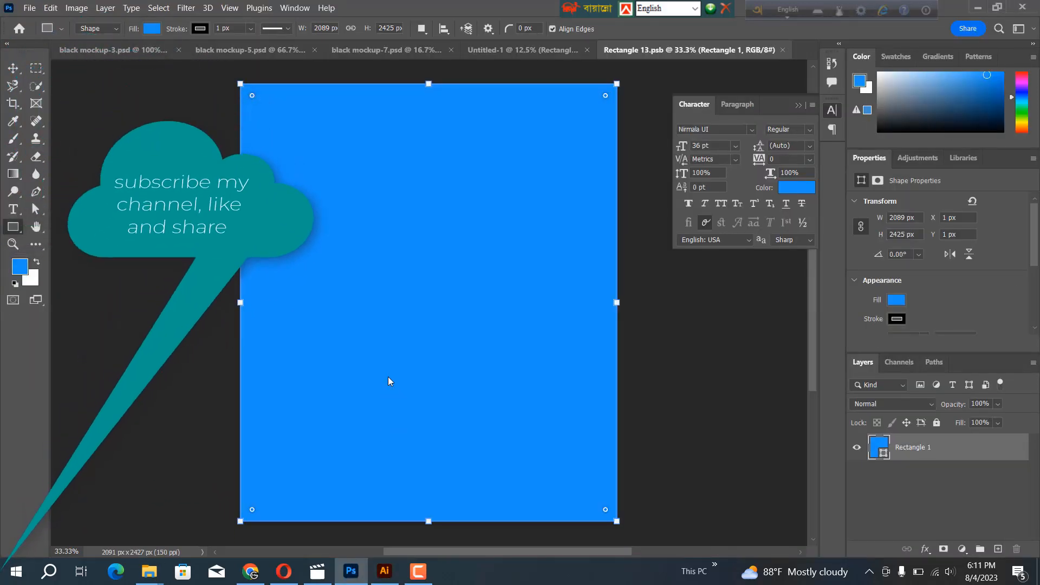
pyautogui.hotkey('ctrl', 'v')
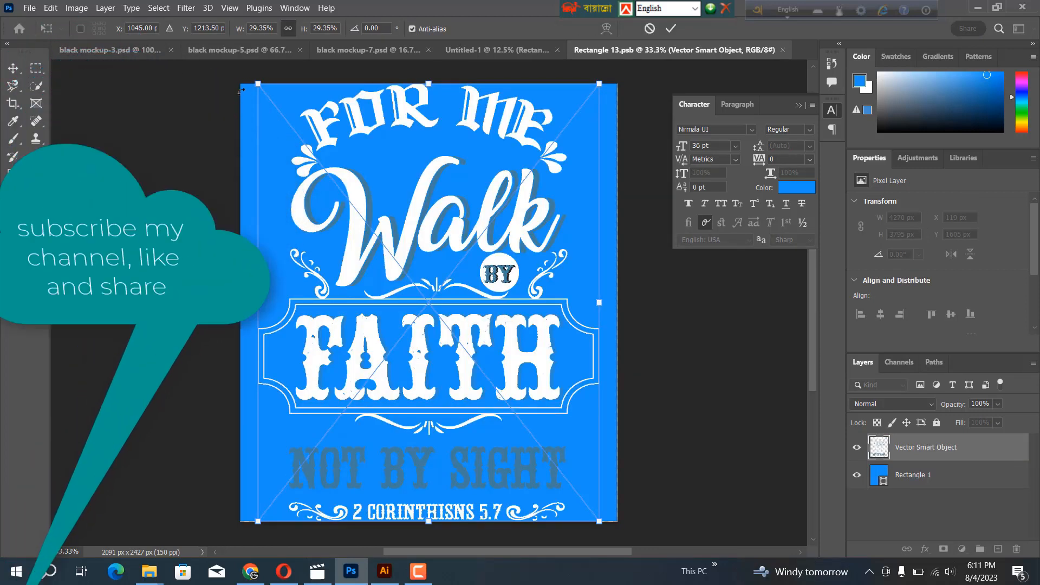
# Scale the pasted design about its centre to about 23.87%, leaving a margin inside the blue rectangle, and place it
pyautogui.moveTo(258, 84); pyautogui.dragTo(271, 111)
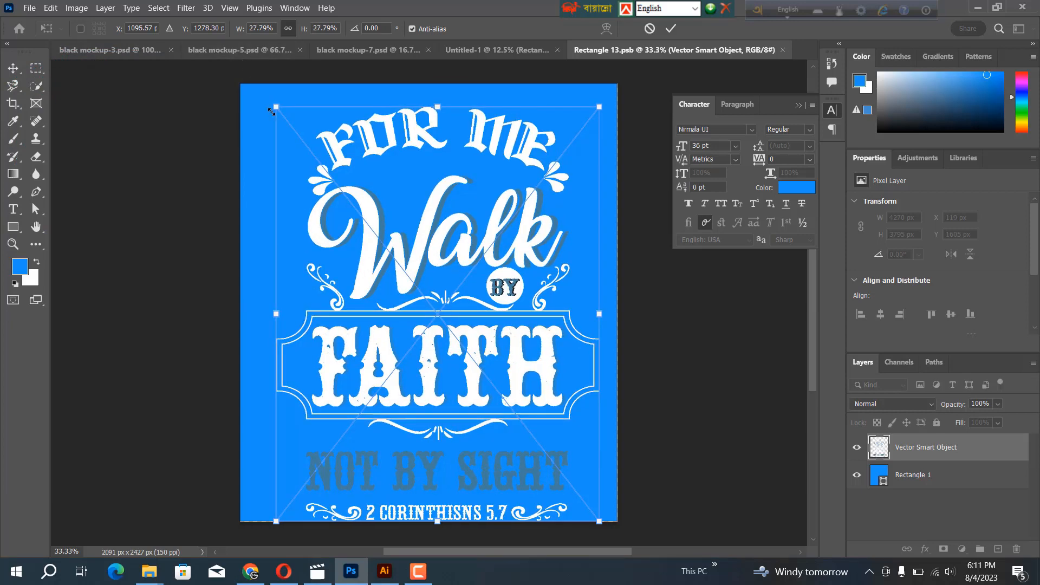
pyautogui.hotkey('ctrl', 'z')
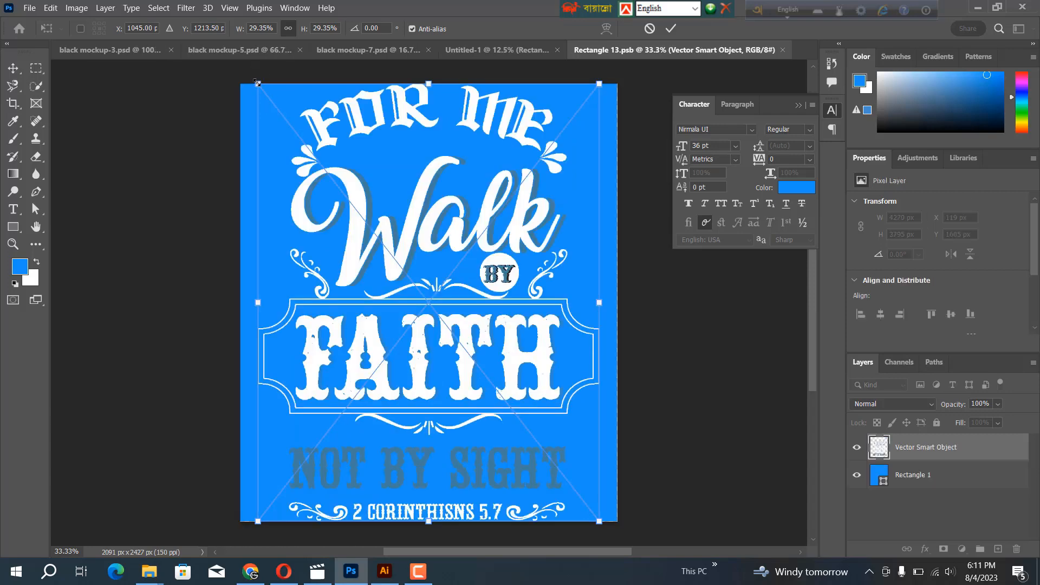
pyautogui.moveTo(258, 84); pyautogui.dragTo(290, 134)
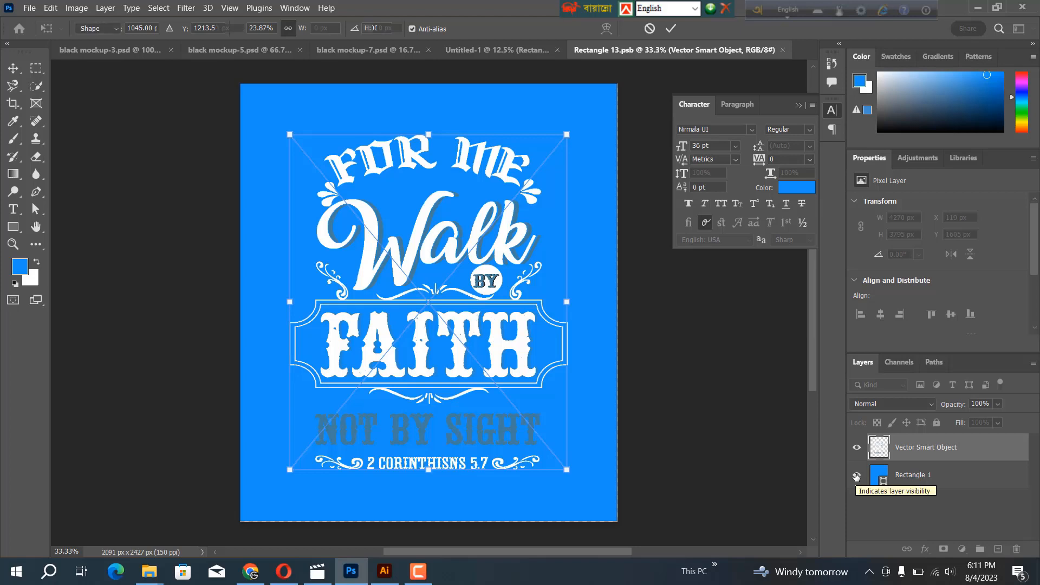
pyautogui.press('Return')
# Check the design with the blue rectangle hidden, show the rectangle again, save the smart object and return to the Untitled-1 mockup
pyautogui.click(857, 476)
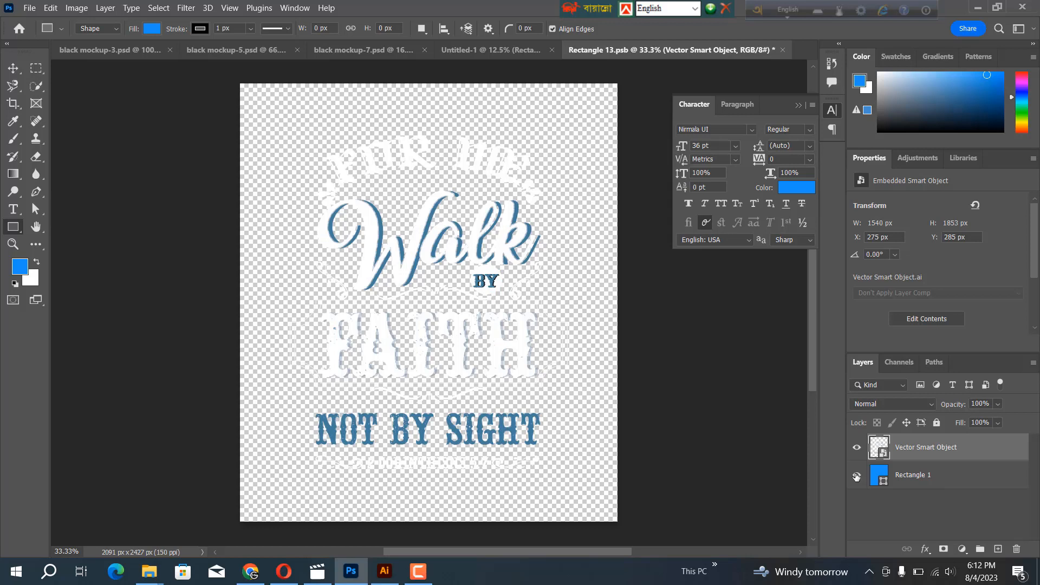
pyautogui.click(856, 476)
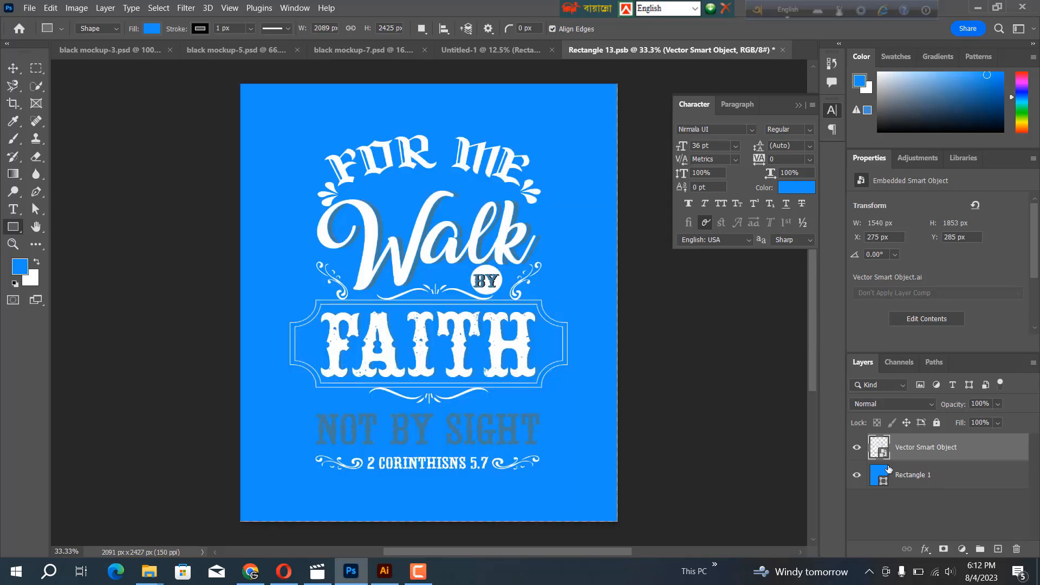
pyautogui.hotkey('ctrl', 's')
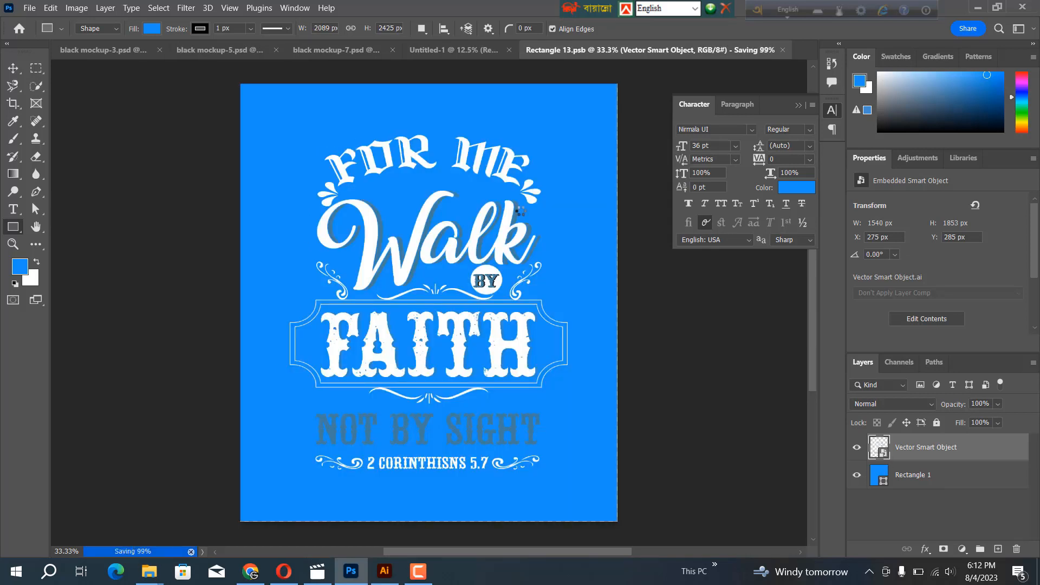
pyautogui.click(493, 48)
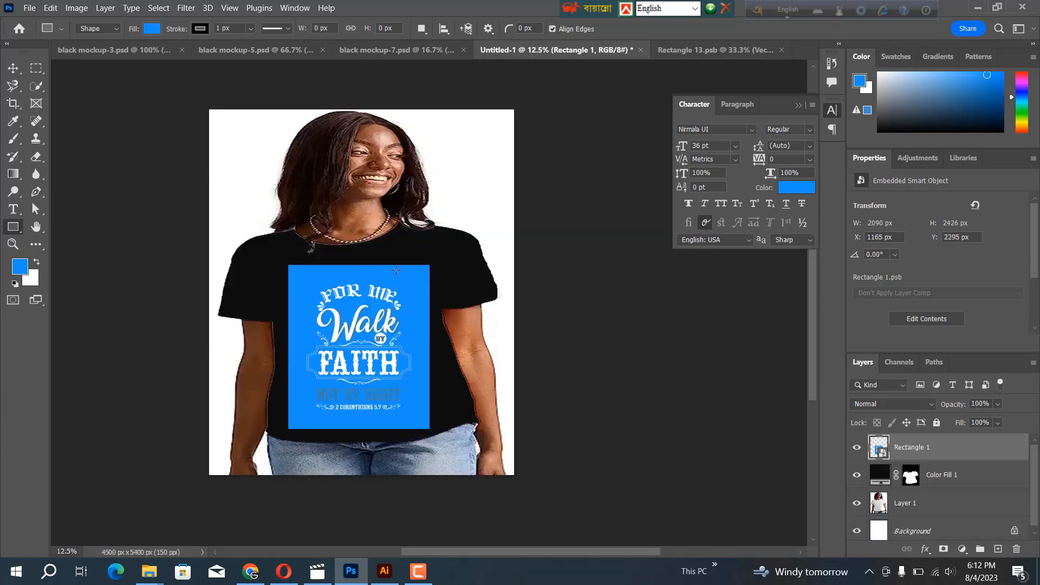
# Hide the blue rectangle inside the smart object, save its contents and return to the Untitled-1 mockup
pyautogui.doubleClick(880, 454)
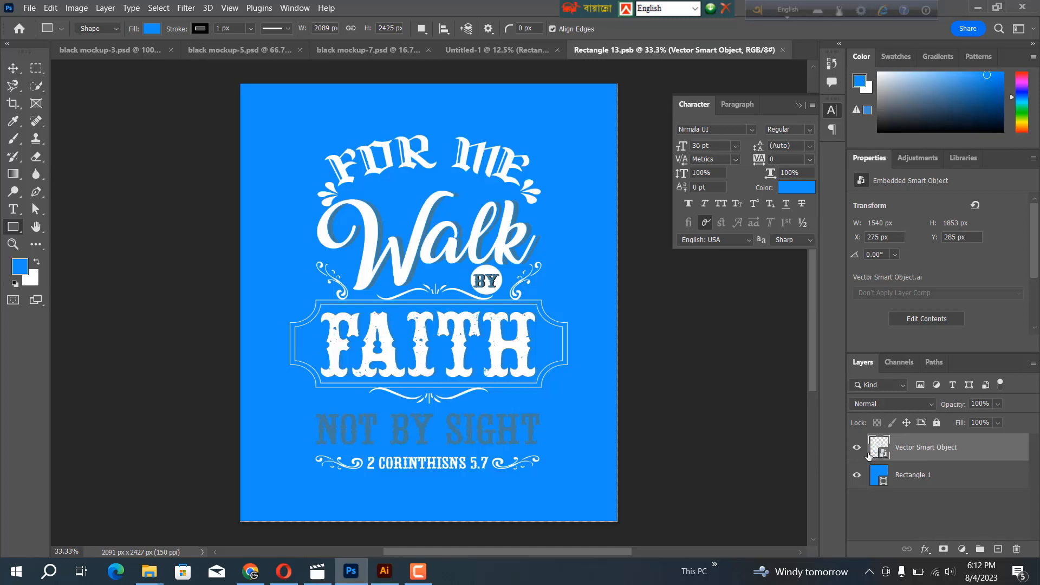
pyautogui.click(856, 479)
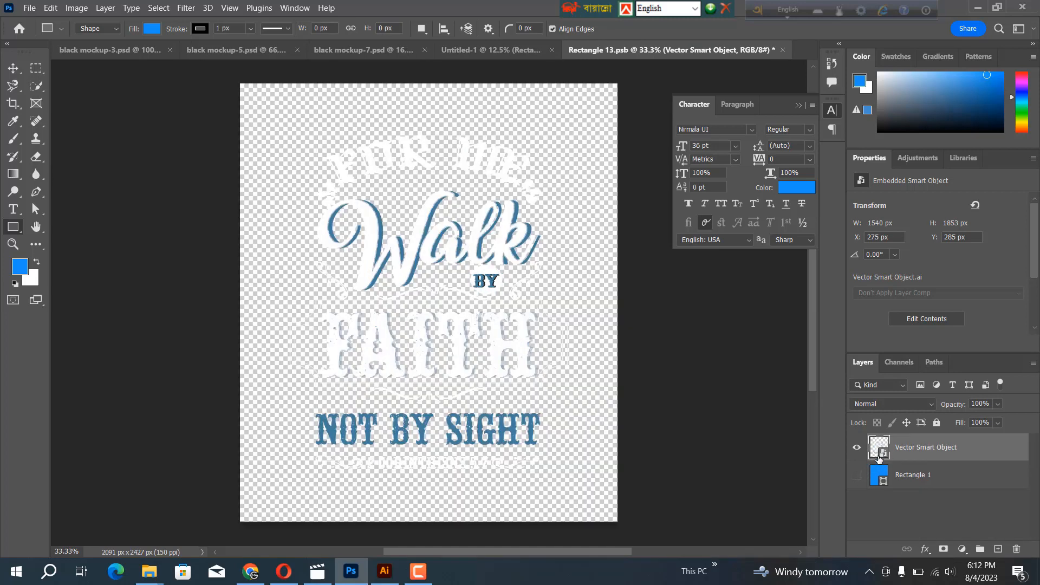
pyautogui.hotkey('ctrl', 's')
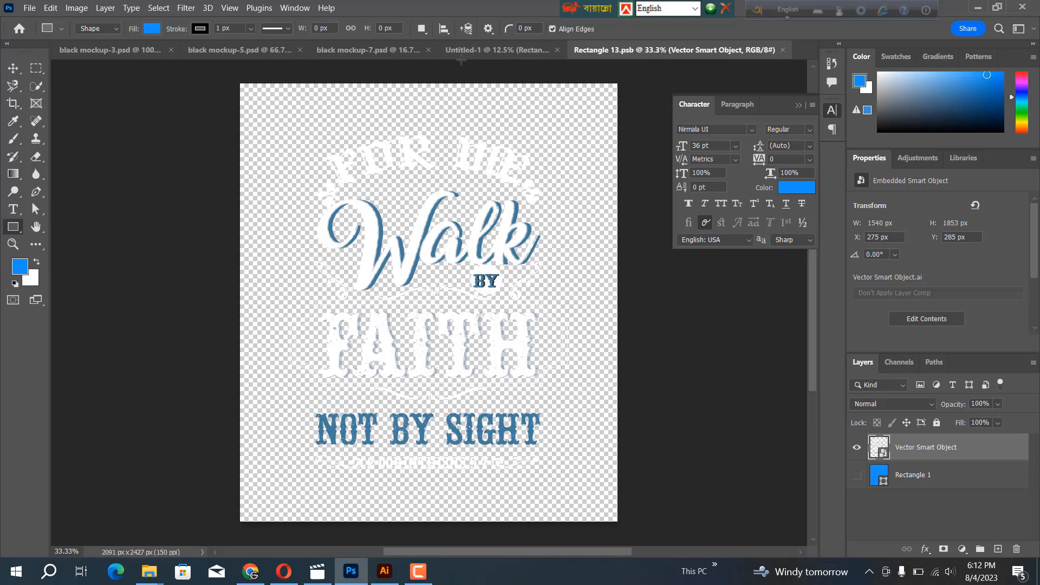
pyautogui.click(494, 50)
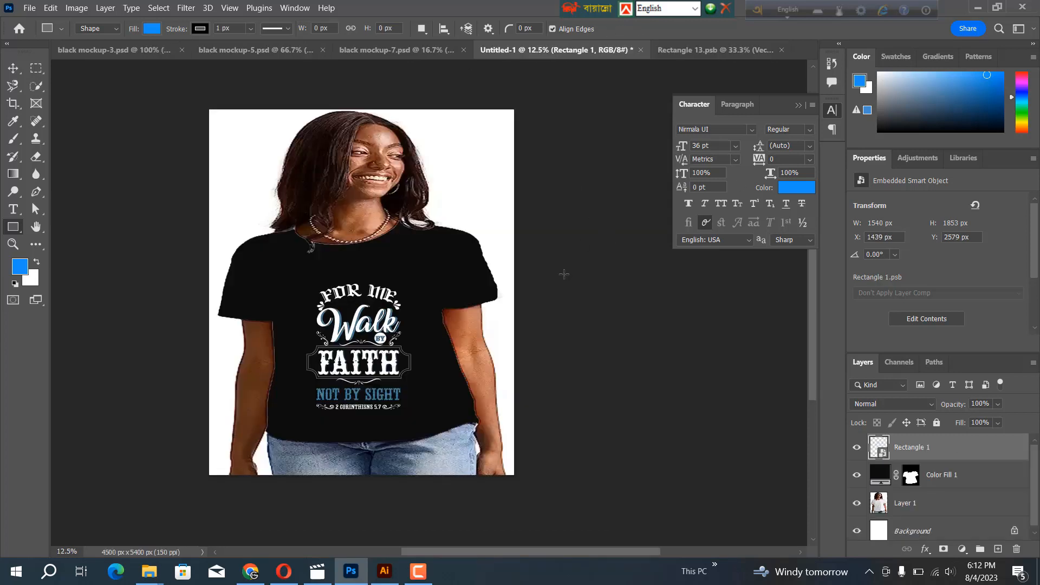